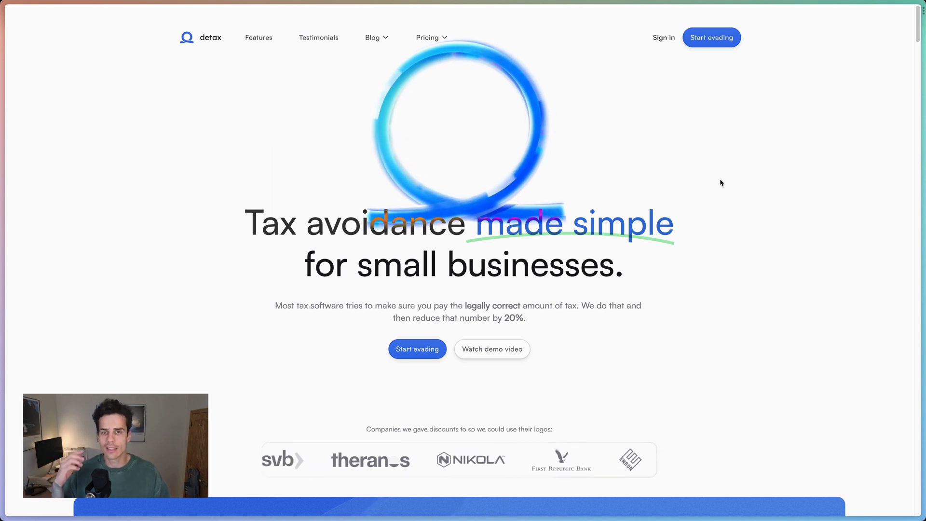
Scroll the detax homepage to the logo wall and the blue 'Everything you need to hide your profits' section.
scroll(720, 179, "down", 3)
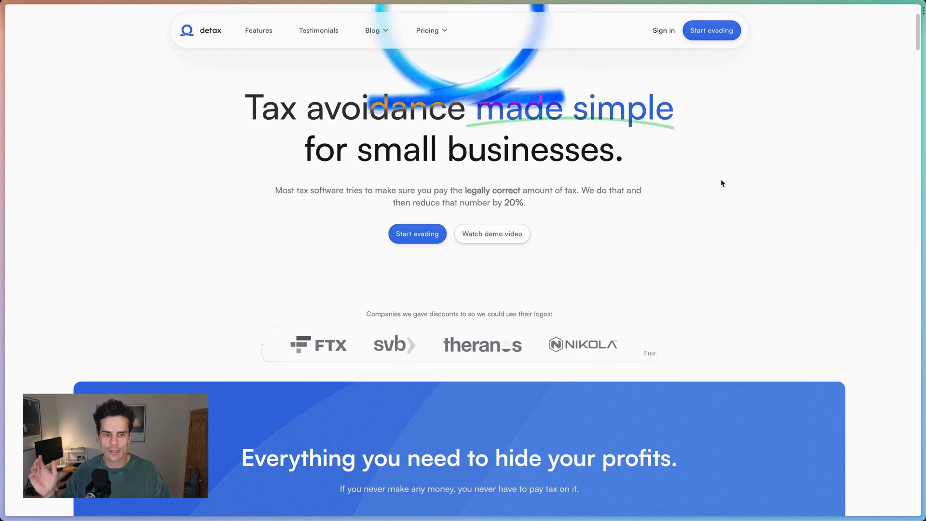
scroll(721, 183, "down", 3)
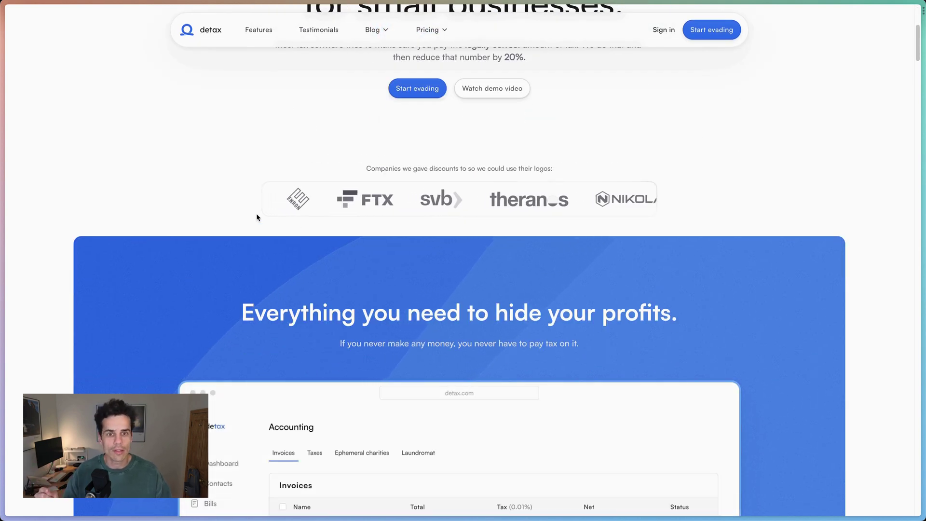
scroll(449, 315, "up", 1)
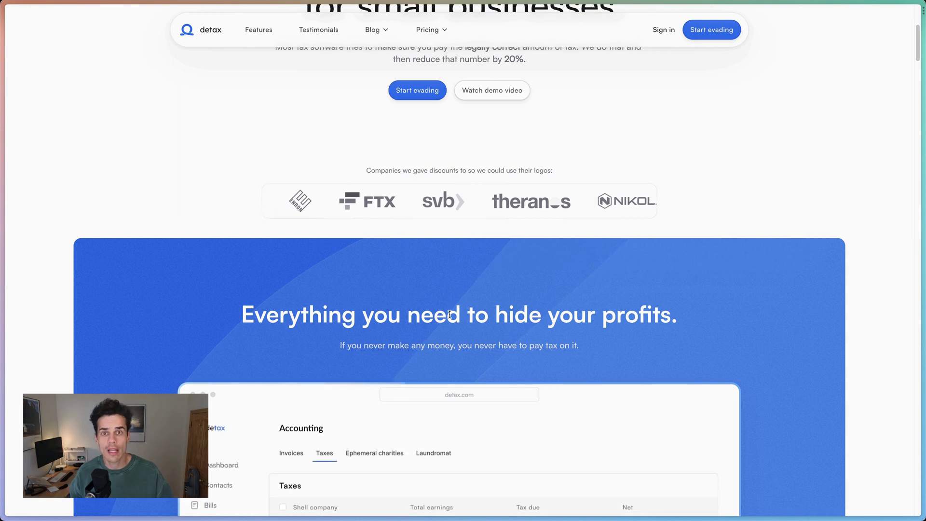
Give the Audit Detection section a 1-px solid red #CD2D2D border.
left_click(404, 127)
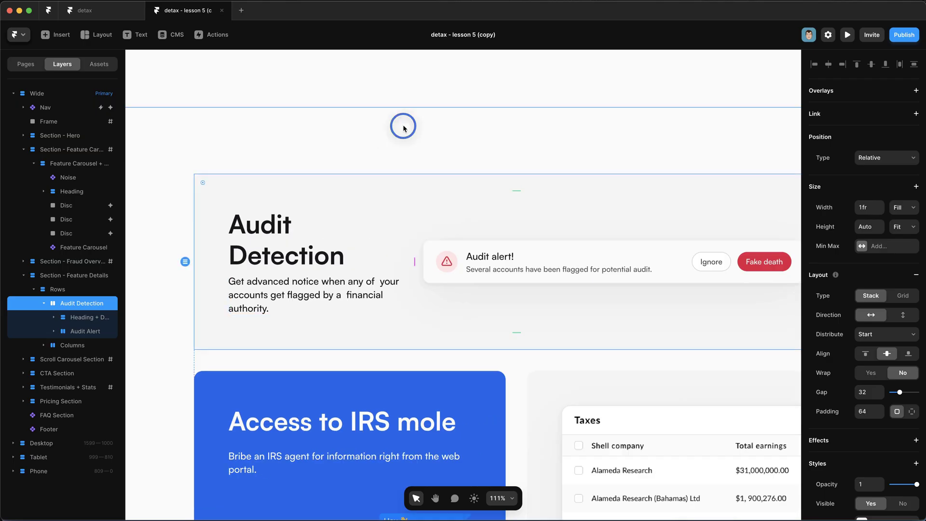
left_click(411, 203)
scroll(864, 290, "down", 6)
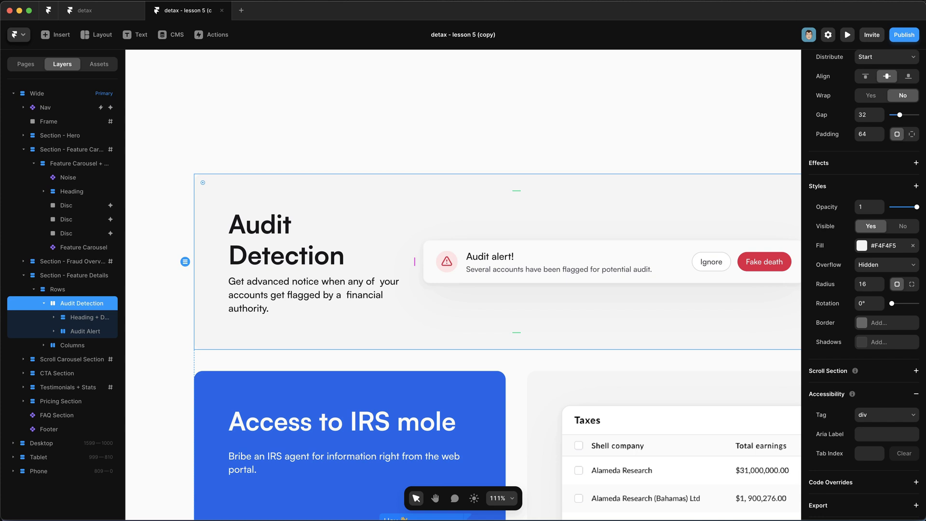
left_click(874, 322)
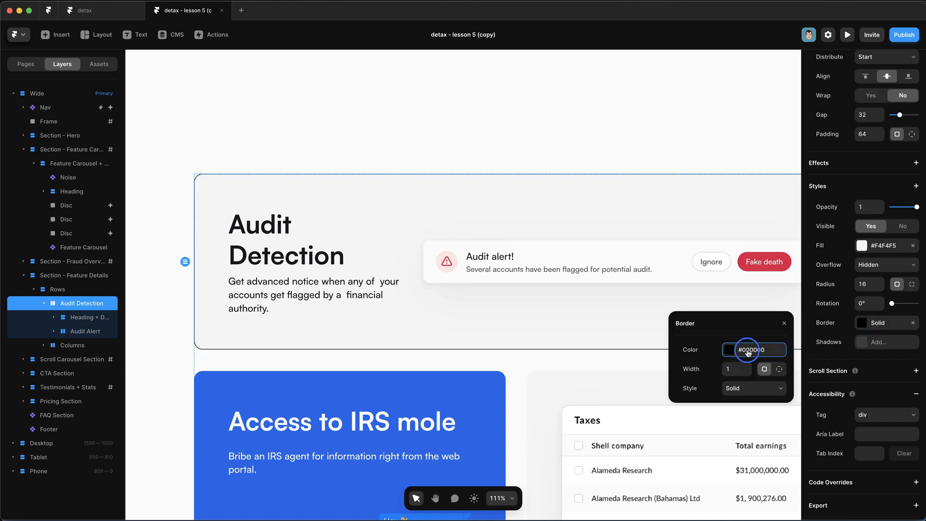
left_click(748, 351)
left_click_drag(715, 288, 761, 257)
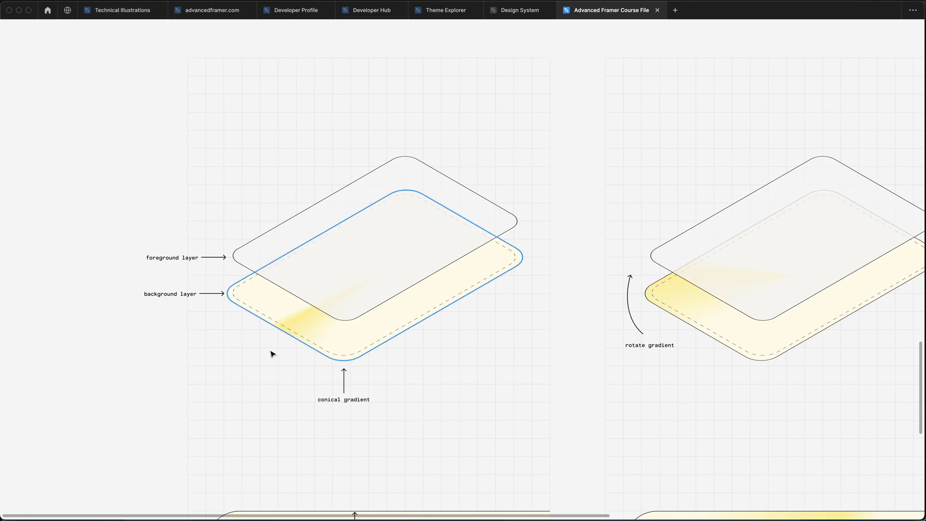
left_click(79, 348)
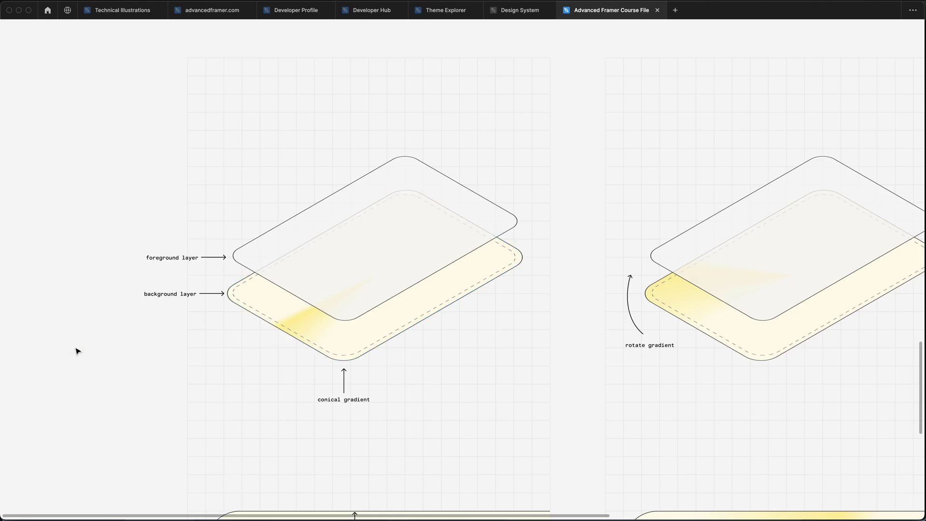
Inspect the course file's layered gradient diagram's foreground, background and padding inner frame.
scroll(98, 349, "down", 2)
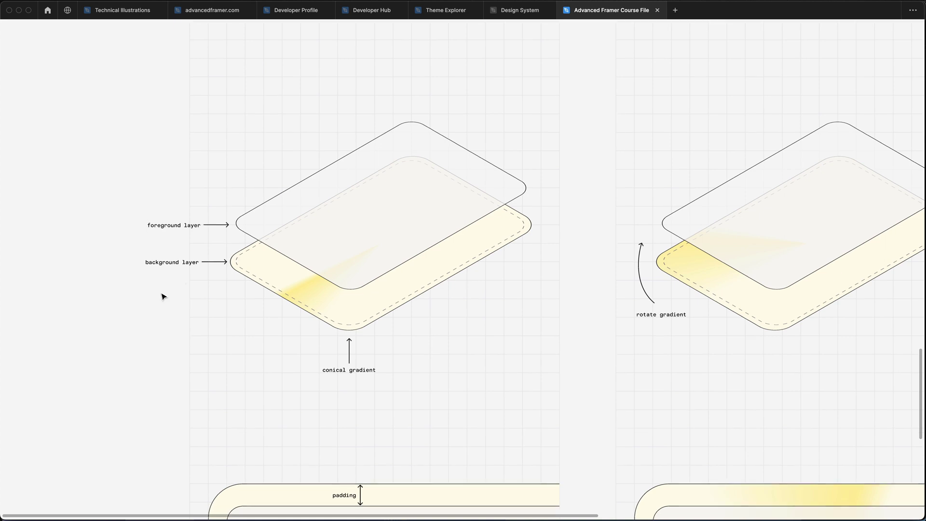
scroll(162, 297, "up", 3)
left_click(460, 161)
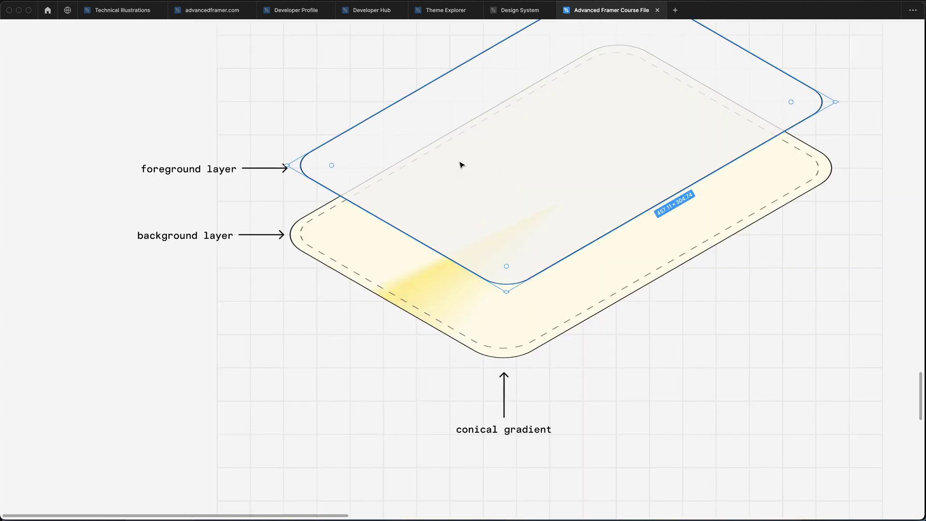
left_click(233, 240)
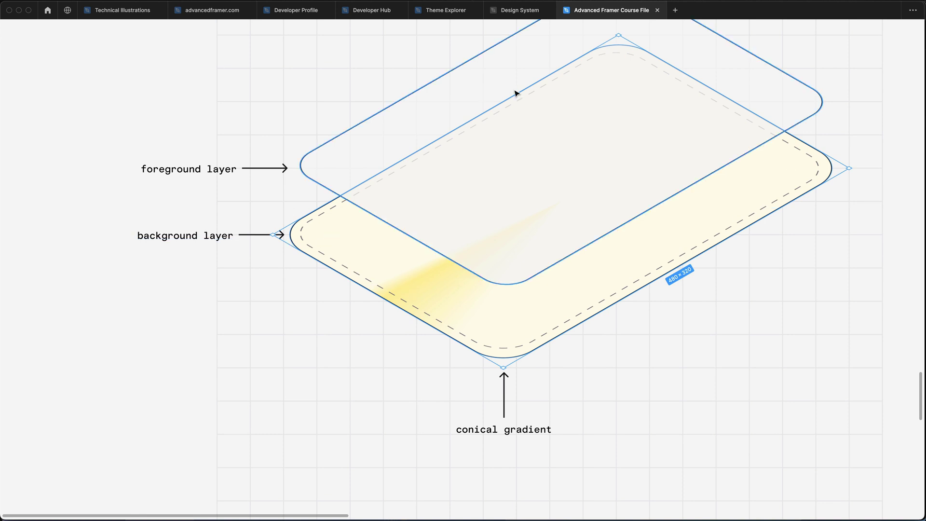
scroll(548, 298, "down", 10)
scroll(504, 289, "down", 5)
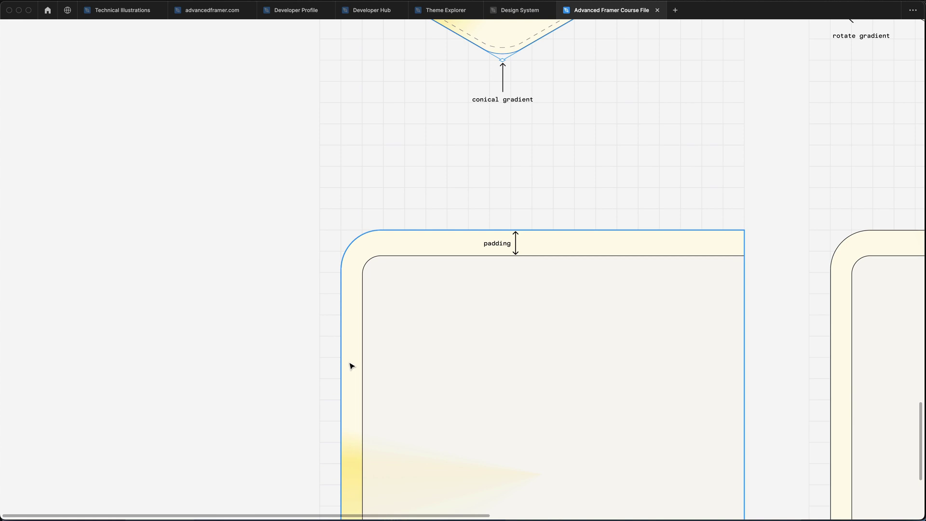
left_click(602, 317)
Pan to the rotate-gradient illustration, then on to the detax test component's black frame.
scroll(544, 325, "down", 3)
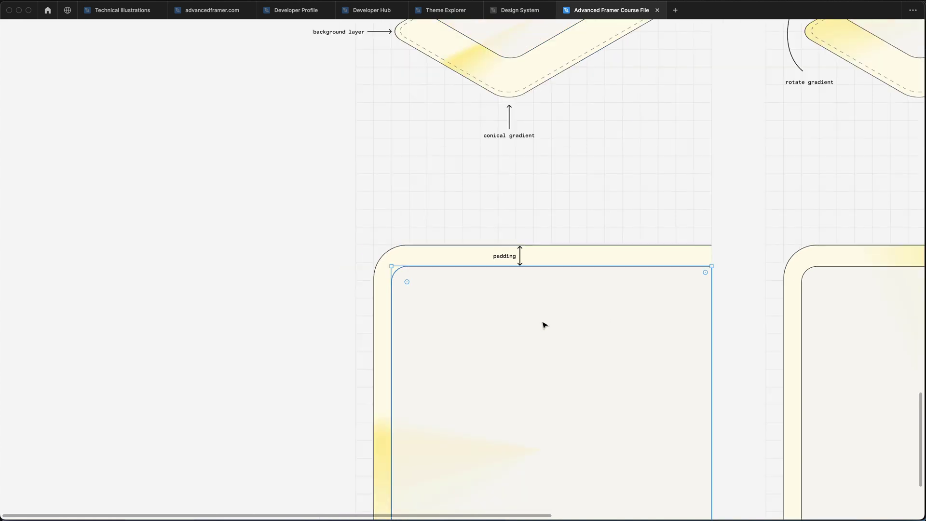
scroll(383, 337, "down", 2)
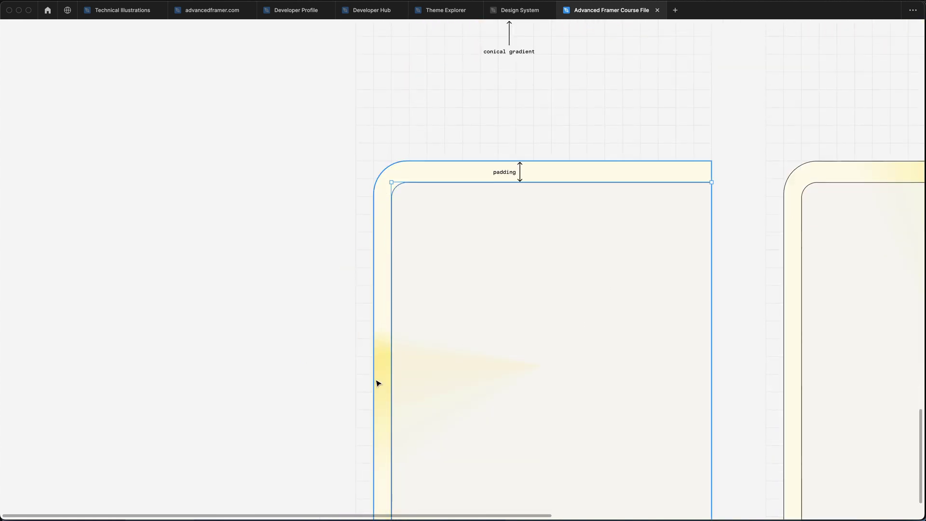
scroll(379, 383, "up", 5)
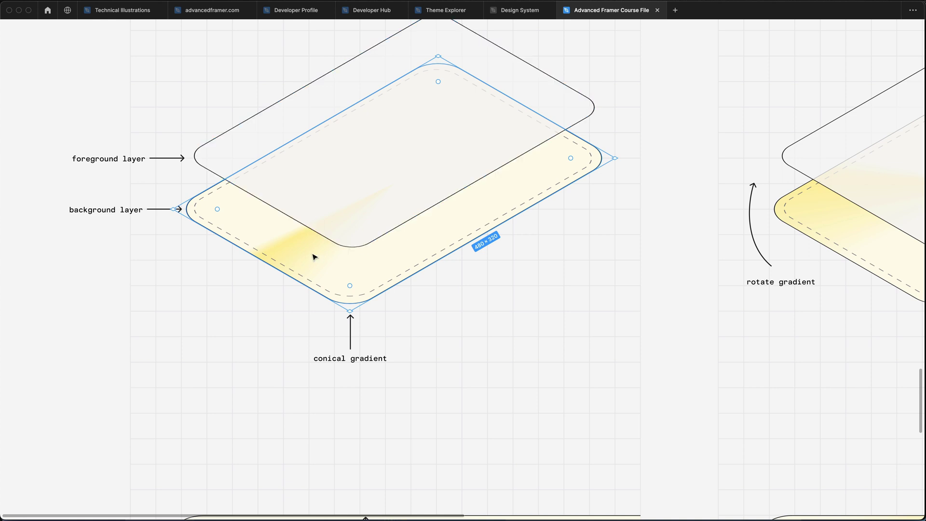
left_click_drag(675, 323, 244, 348)
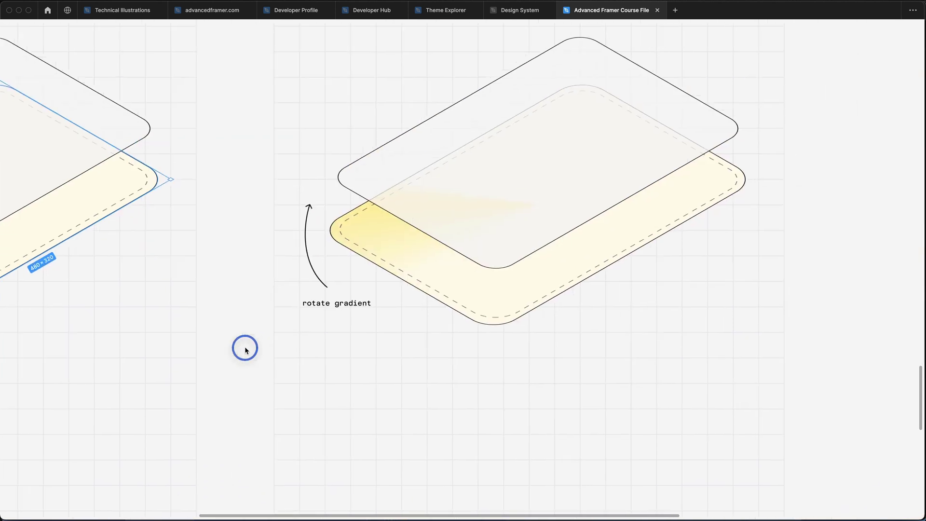
scroll(245, 350, "up", 5)
scroll(246, 351, "down", 3)
scroll(246, 351, "down", 3)
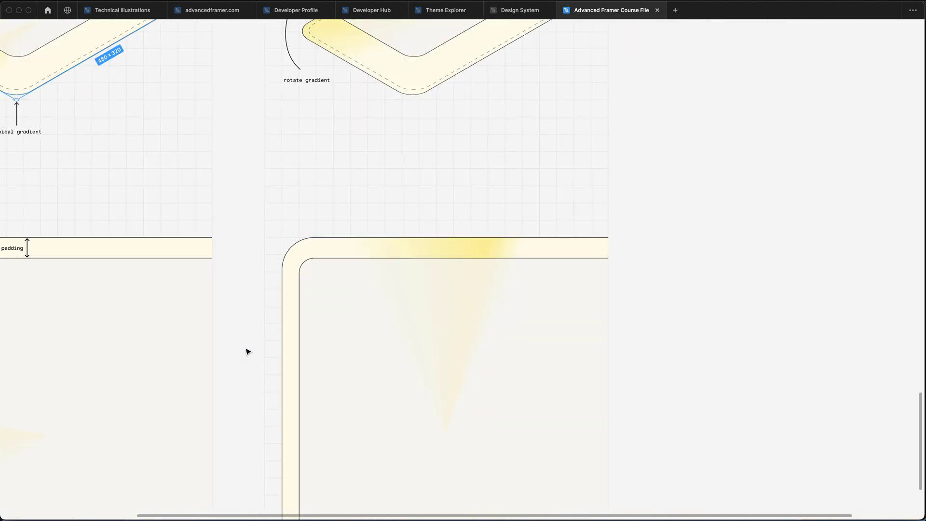
left_click_drag(207, 361, 420, 287)
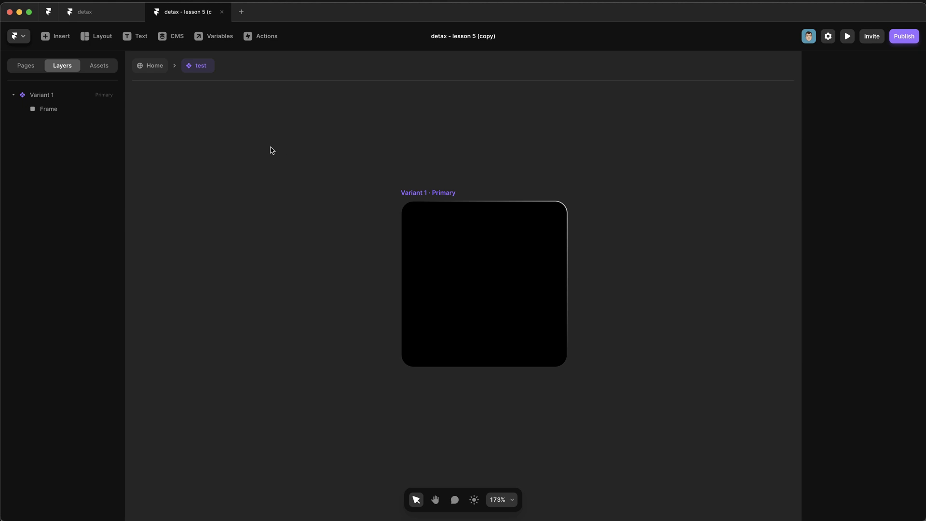
Set Variant 1's fill to a dark radial gradient.
left_click(34, 94)
left_click(61, 112)
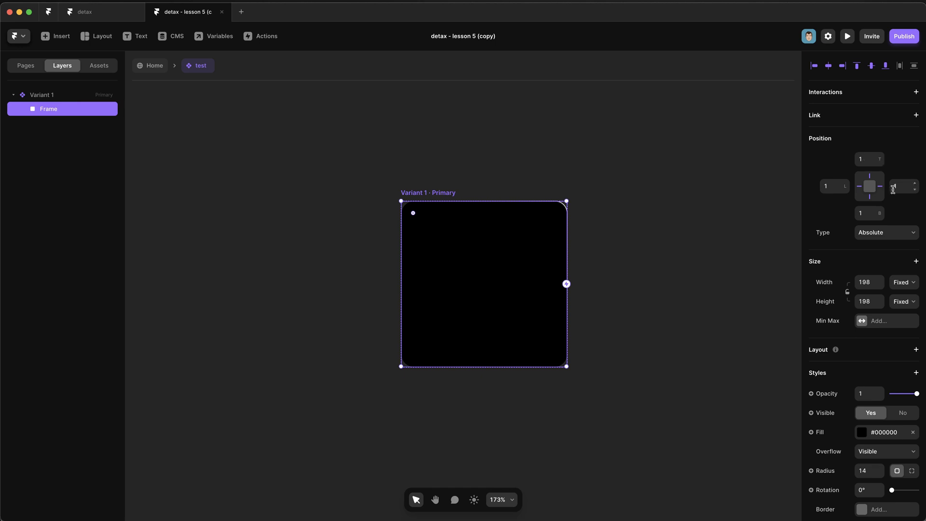
left_click(580, 151)
scroll(540, 176, "up", 1)
scroll(540, 176, "up", 10)
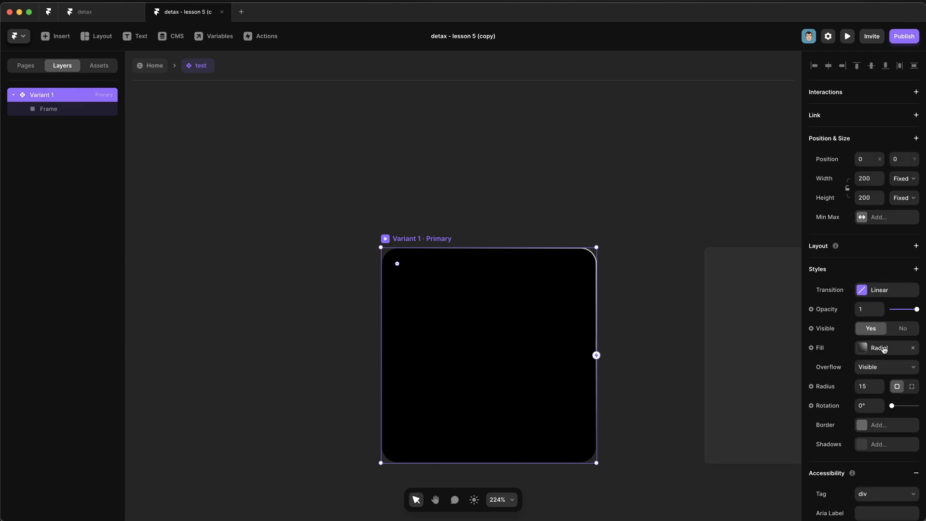
left_click(884, 349)
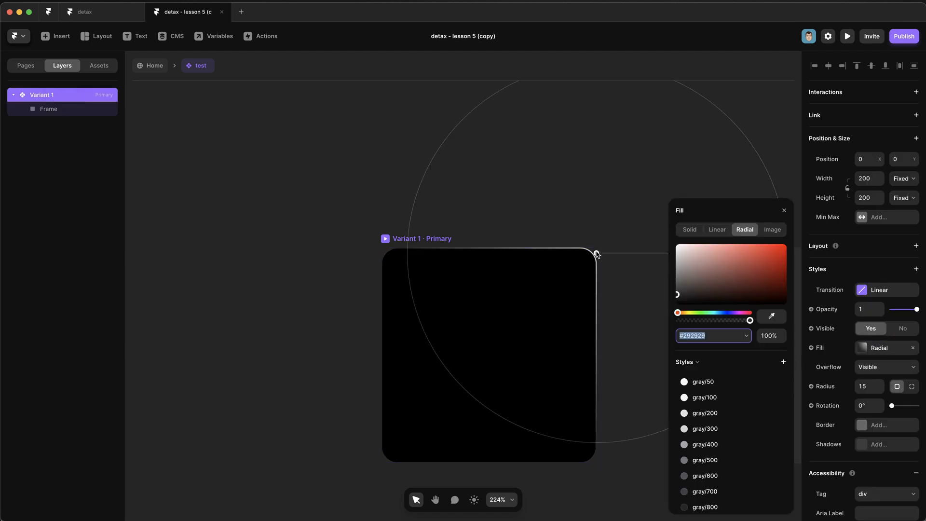
left_click(282, 295)
Lower the inner black Frame's opacity to 0.61 and add Variant 2.
left_click(50, 109)
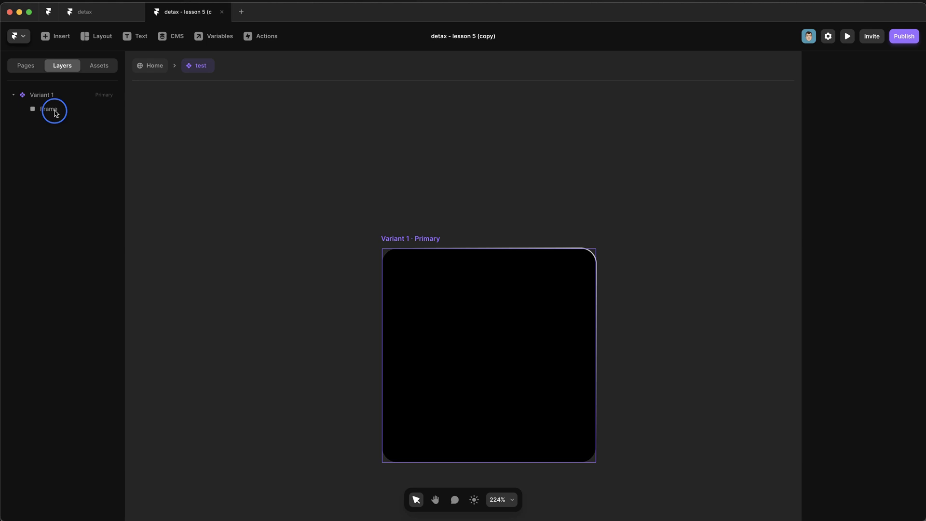
left_click_drag(906, 397, 908, 397)
left_click(304, 354)
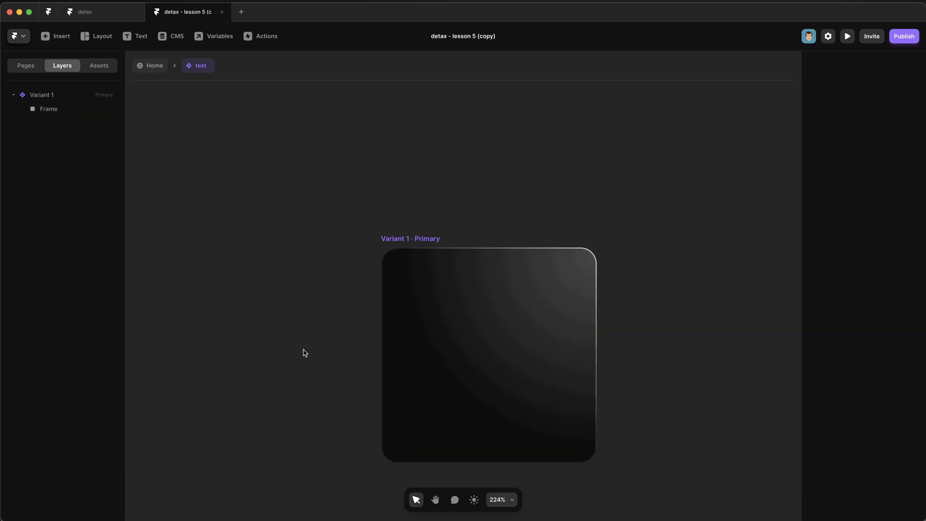
left_click(472, 341)
scroll(540, 275, "up", 1)
Move Variant 2's radial gradient centre down to the frame's bottom edge.
left_click(58, 123)
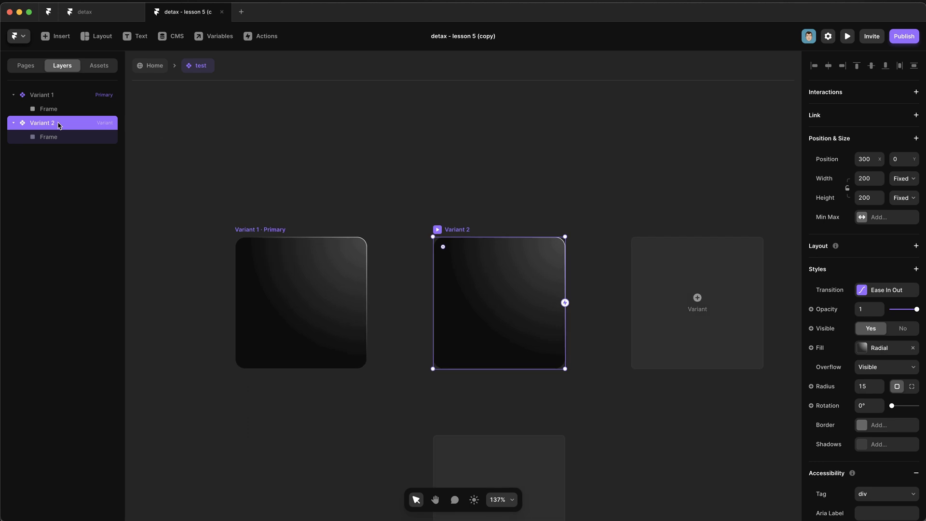
left_click(880, 352)
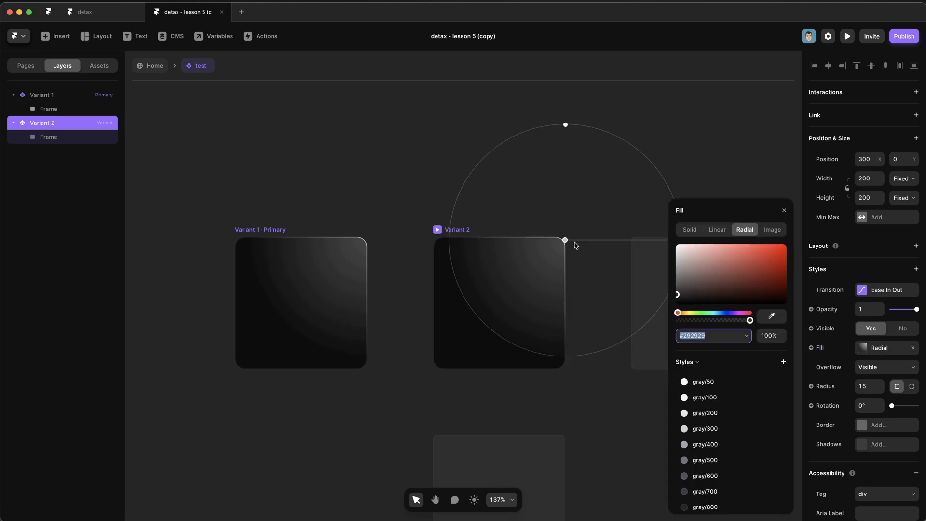
left_click_drag(566, 241, 565, 369)
left_click(488, 170)
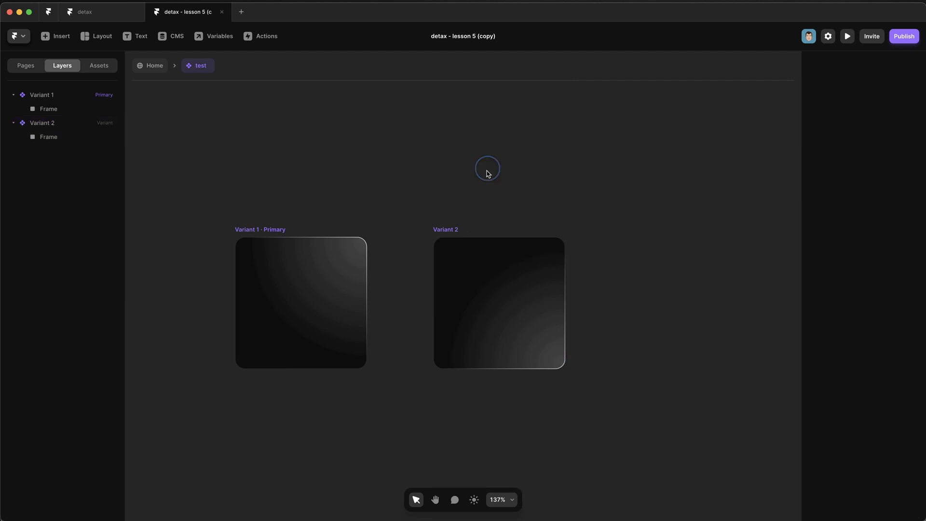
Add Variant 3 with its radial glow moved to the bottom-left corner.
left_click(444, 229)
left_click(701, 308)
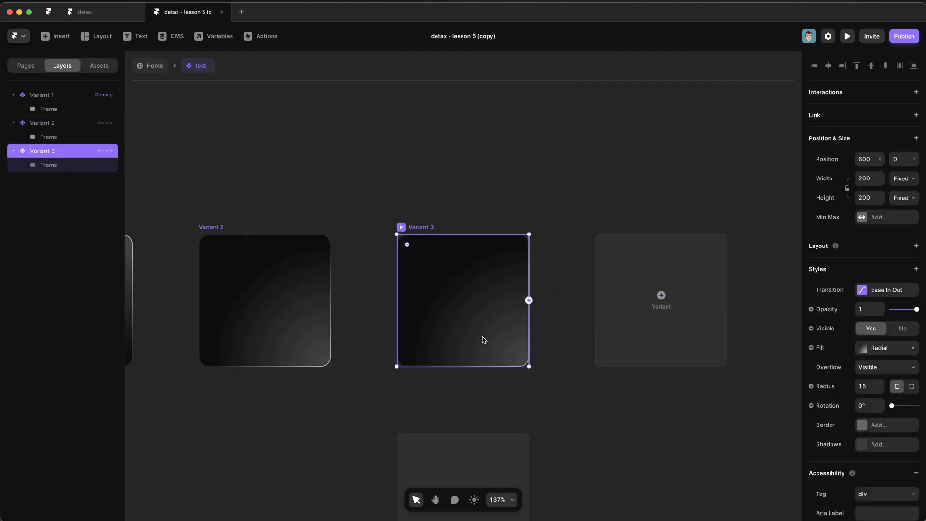
scroll(415, 312, "left", 3)
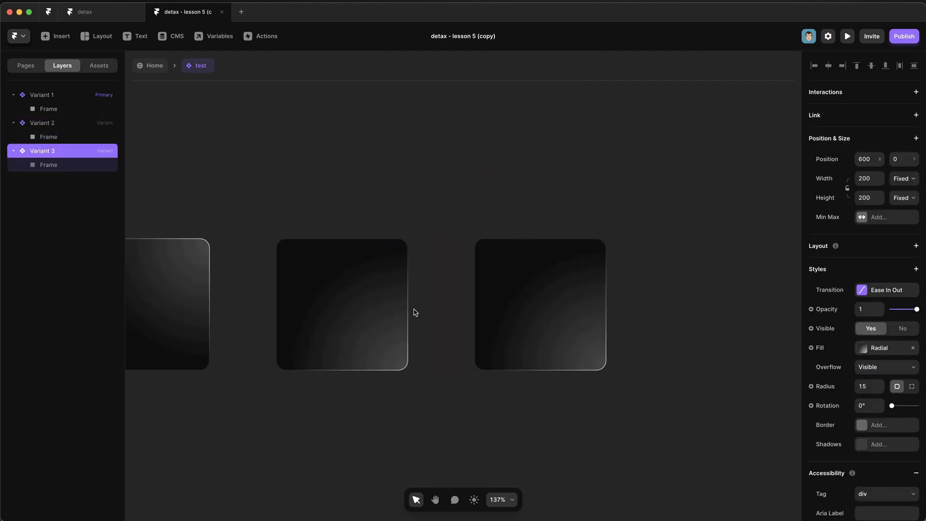
left_click(886, 347)
left_click_drag(606, 367, 478, 372)
Duplicate it as Variant 4 with the glow at the top-left, then fit all four variants in view.
key("ctrl+d")
left_click(867, 351)
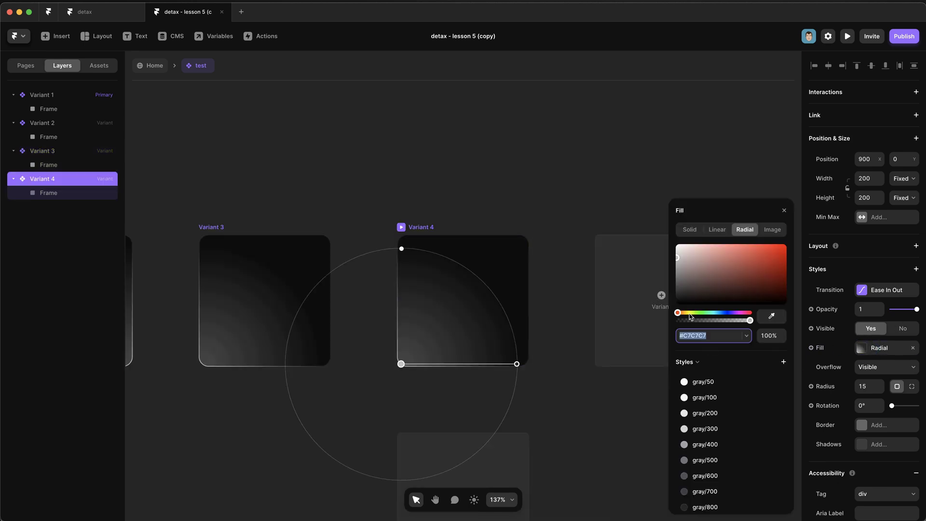
left_click_drag(401, 364, 397, 242)
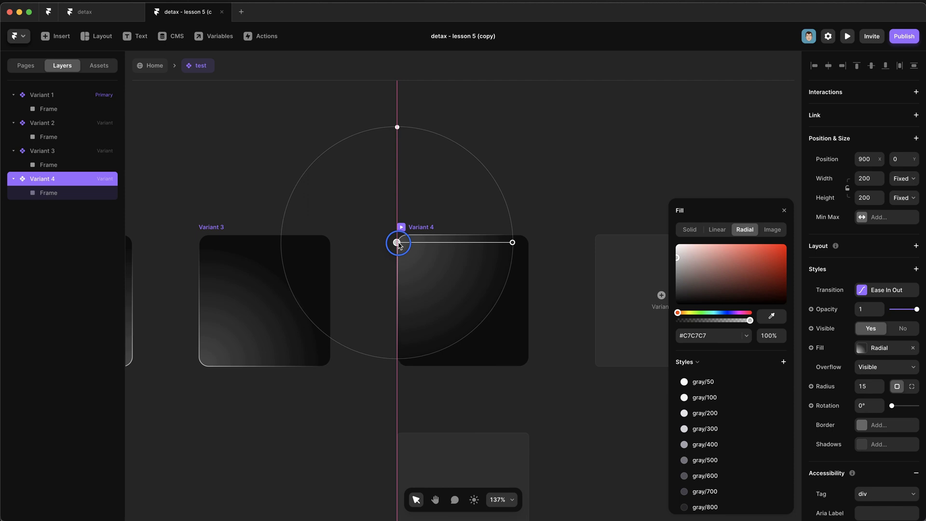
left_click(346, 217)
key("shift+1")
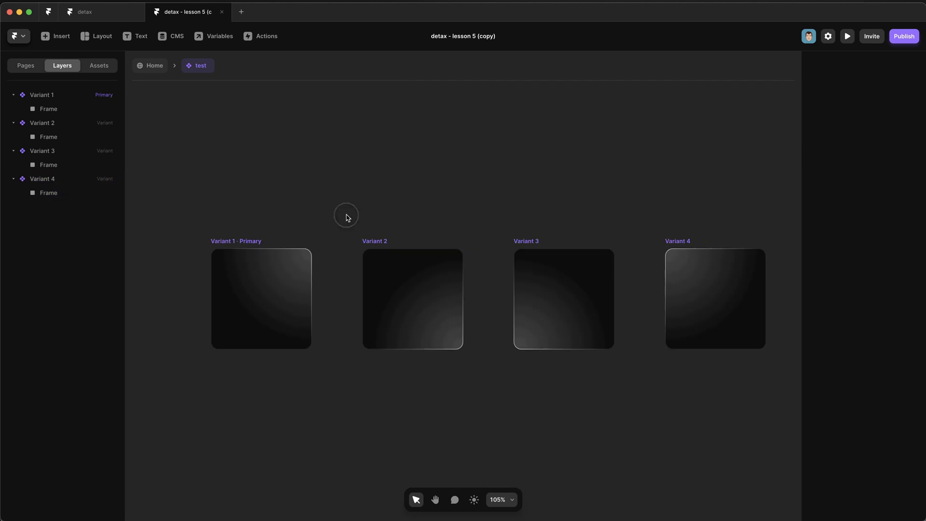
left_click(245, 241)
Give Variant 1 an Appear interaction with 0 delay that cycles through the variants.
left_click(917, 93)
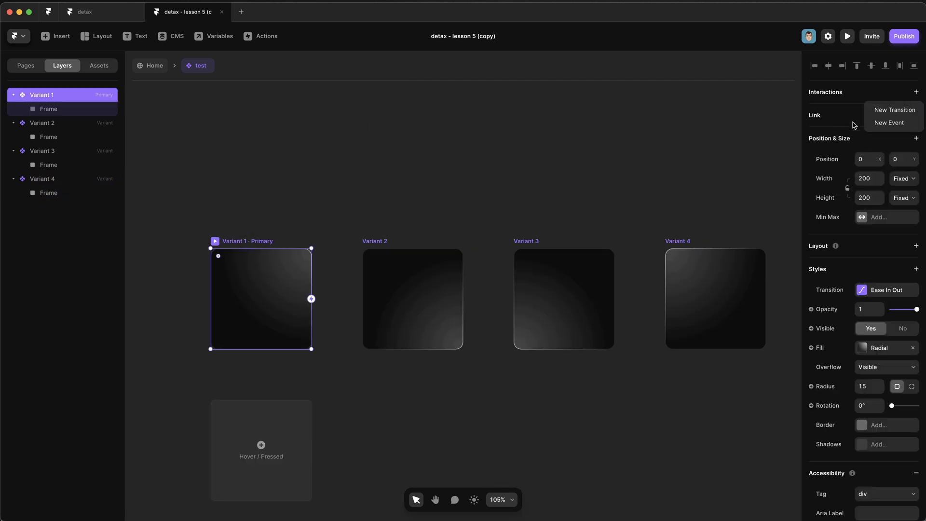
left_click(889, 108)
left_click(749, 140)
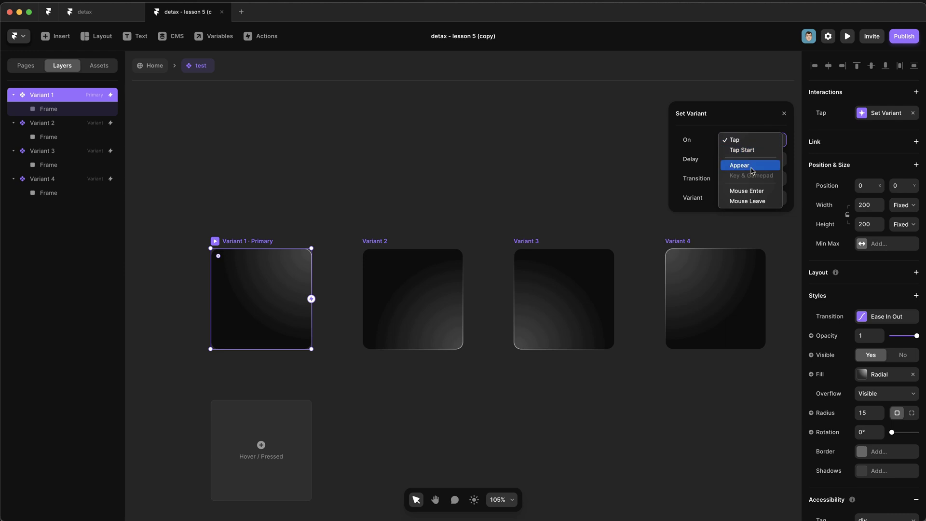
left_click(752, 164)
left_click(724, 164)
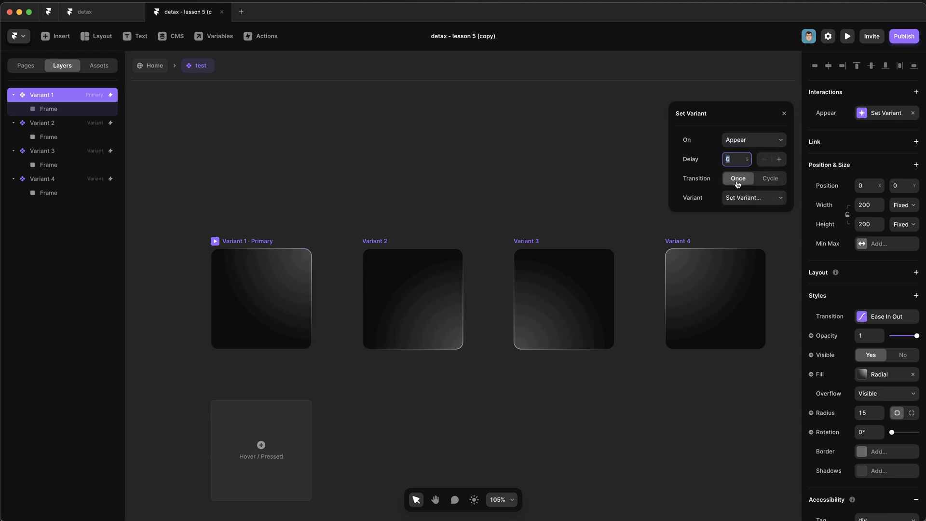
left_click(737, 181)
left_click(755, 197)
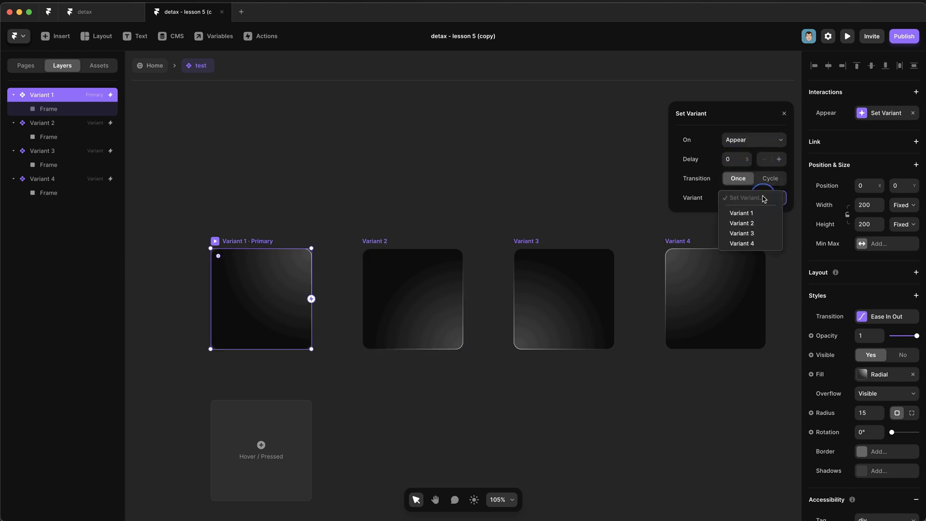
left_click(750, 222)
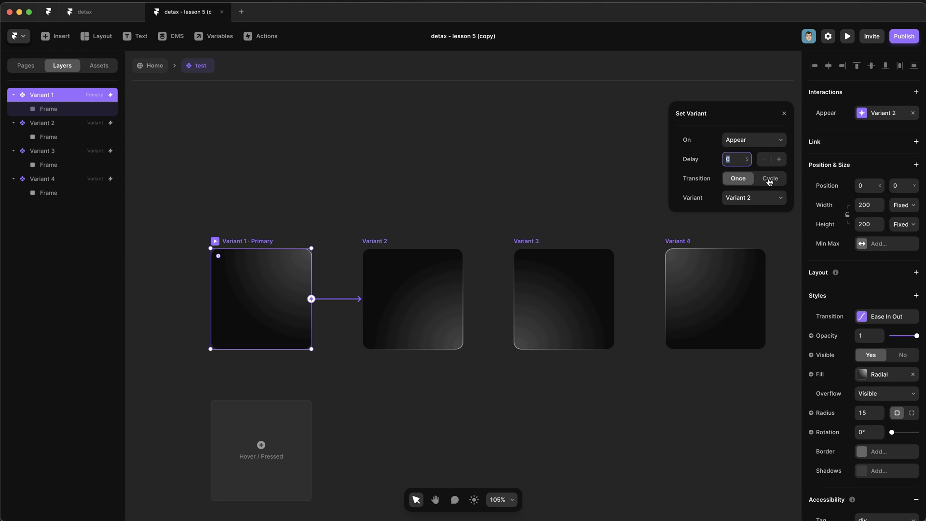
left_click(769, 179)
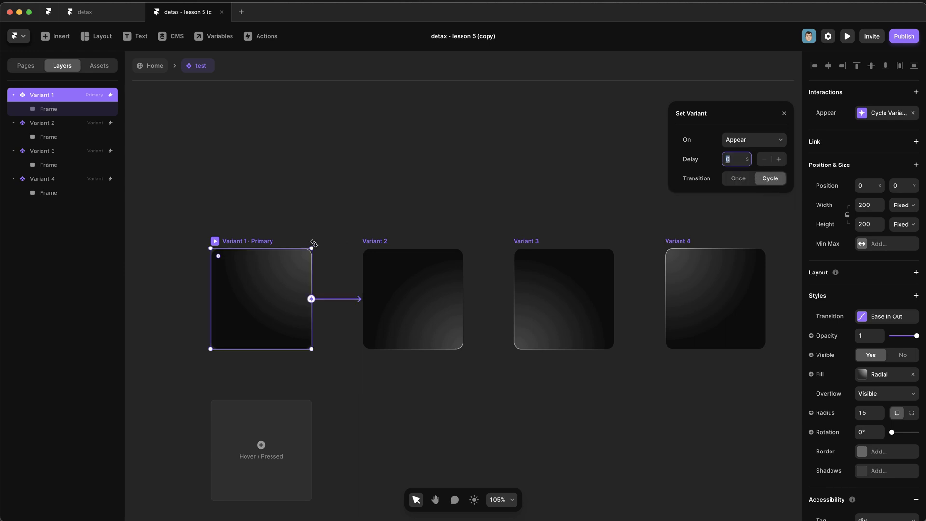
Check the interactions on Variants 2, 3 and 4, ending with Variant 1 selected.
left_click(385, 241)
left_click(545, 241)
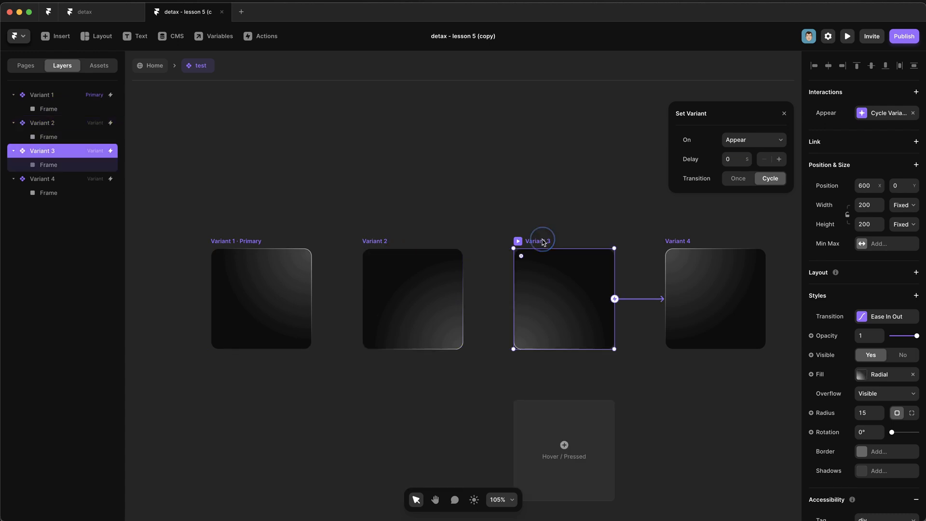
left_click(685, 243)
left_click(250, 239)
left_click(388, 240)
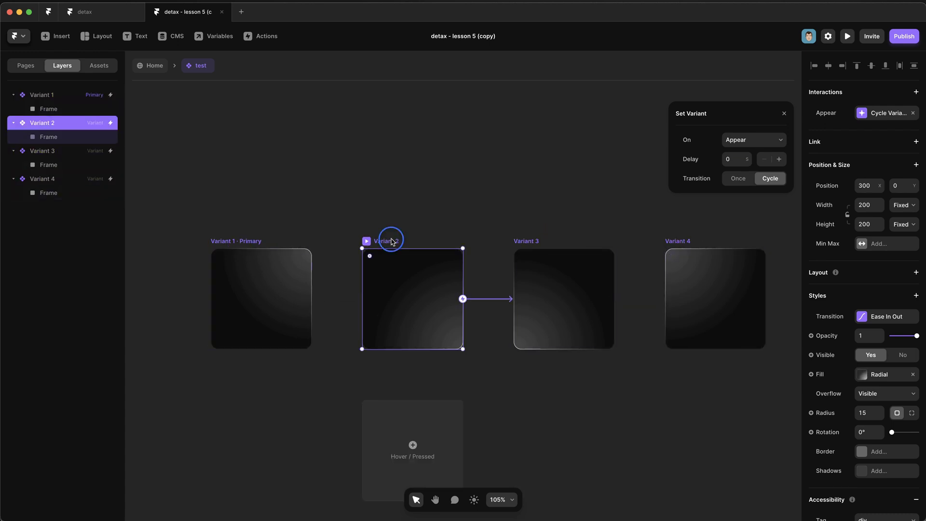
left_click(535, 240)
key("Escape")
left_click(59, 96)
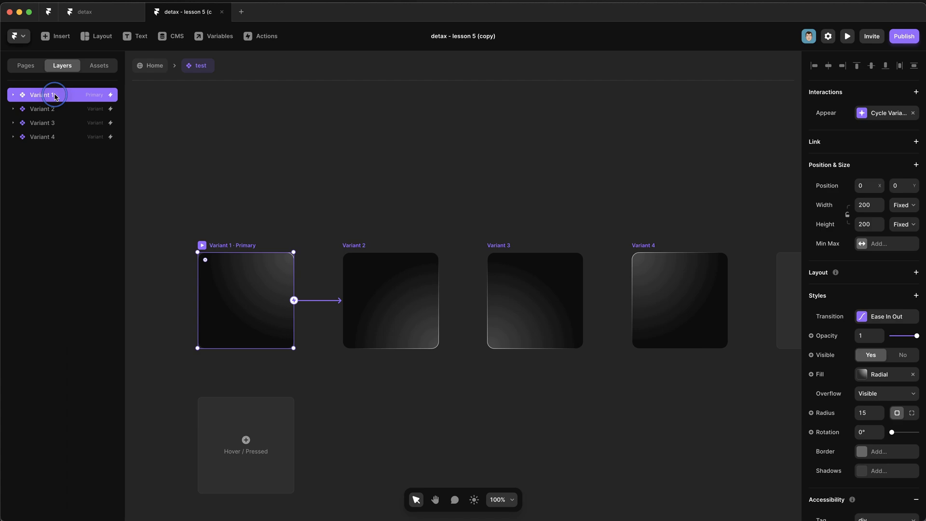
left_click(60, 138, "shift")
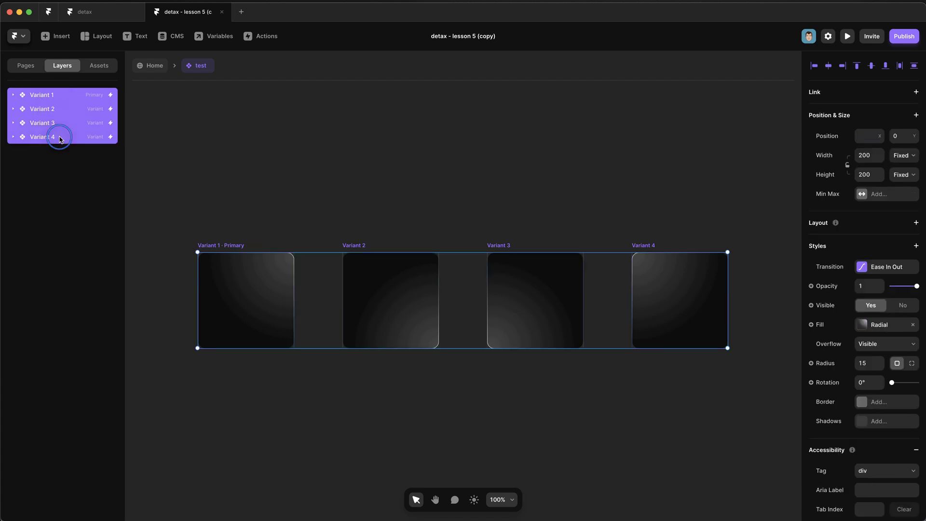
left_click(870, 267)
left_click(736, 415)
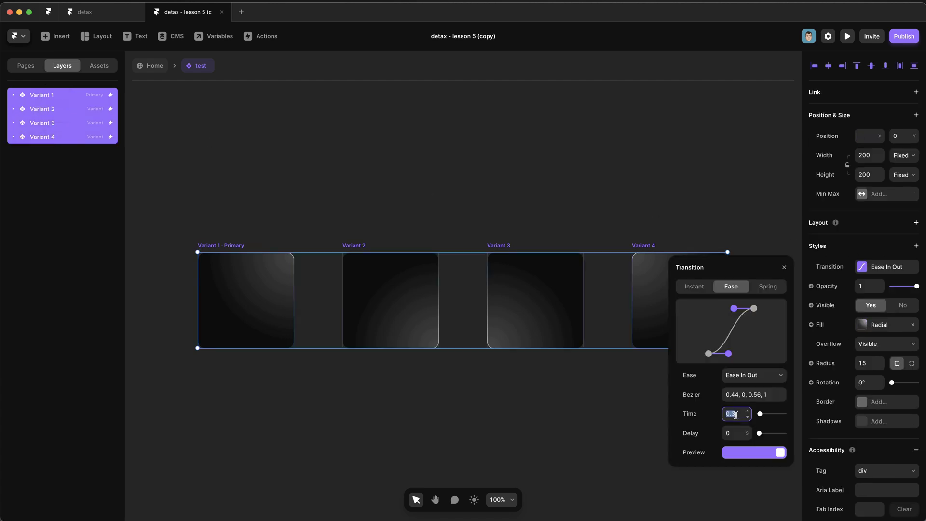
key("Escape")
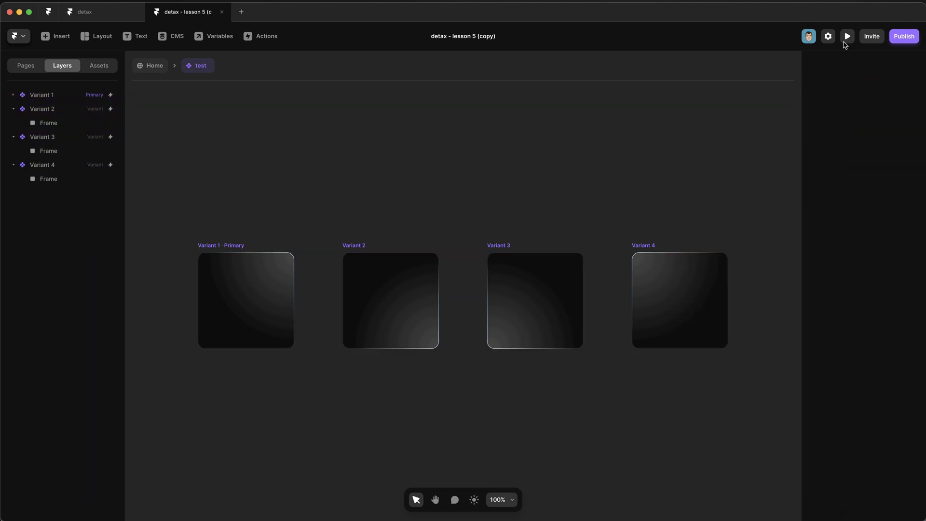
left_click(846, 38)
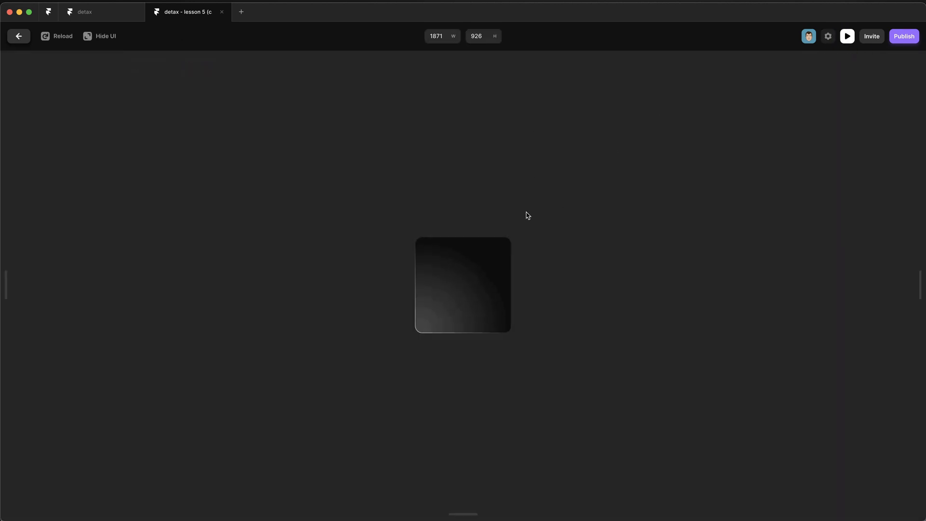
left_click(19, 36)
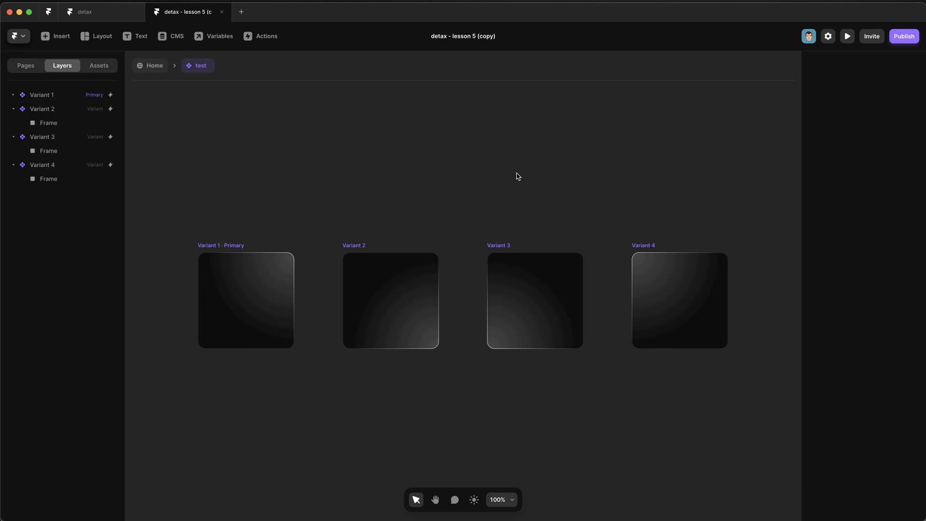
Set the delay on Variant 1's Appear Cycle Variant interaction to 1 second.
left_click(226, 249)
left_click(359, 245, "shift")
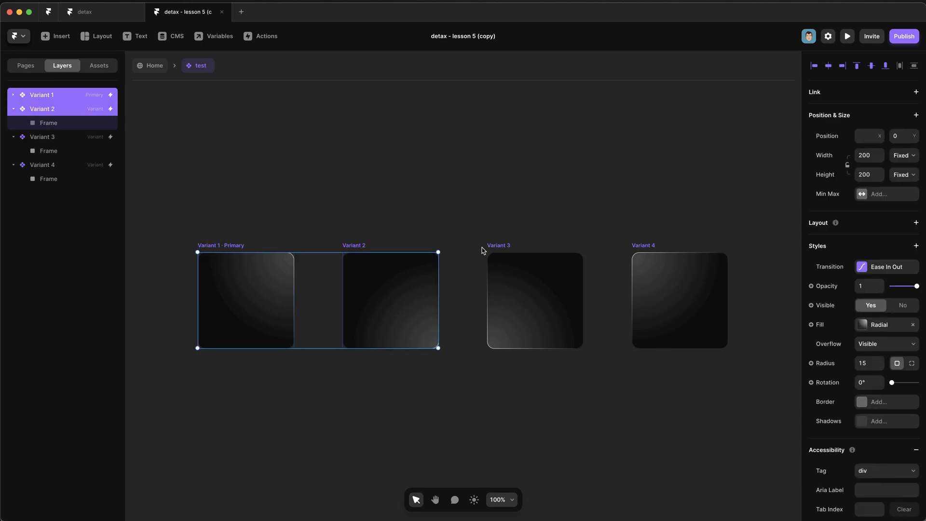
left_click(515, 243, "shift")
left_click(640, 245, "shift")
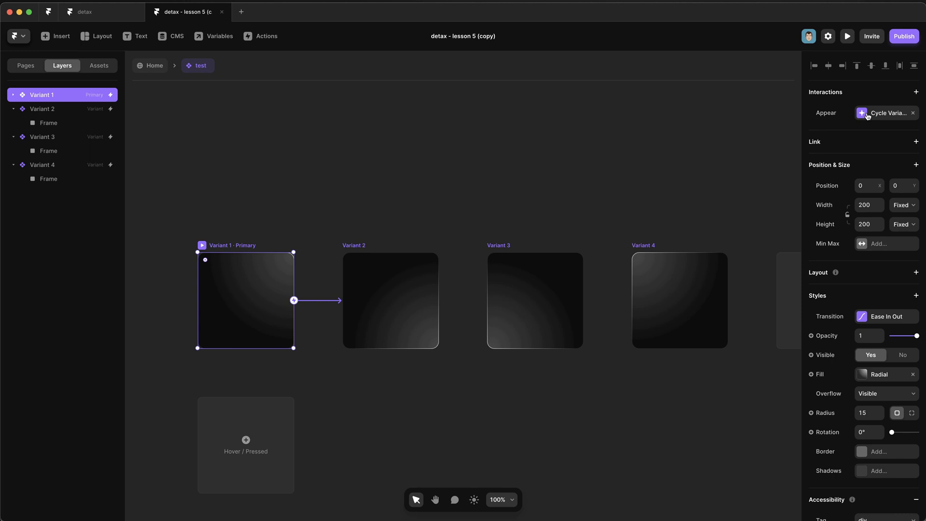
left_click(877, 113)
left_click(737, 159)
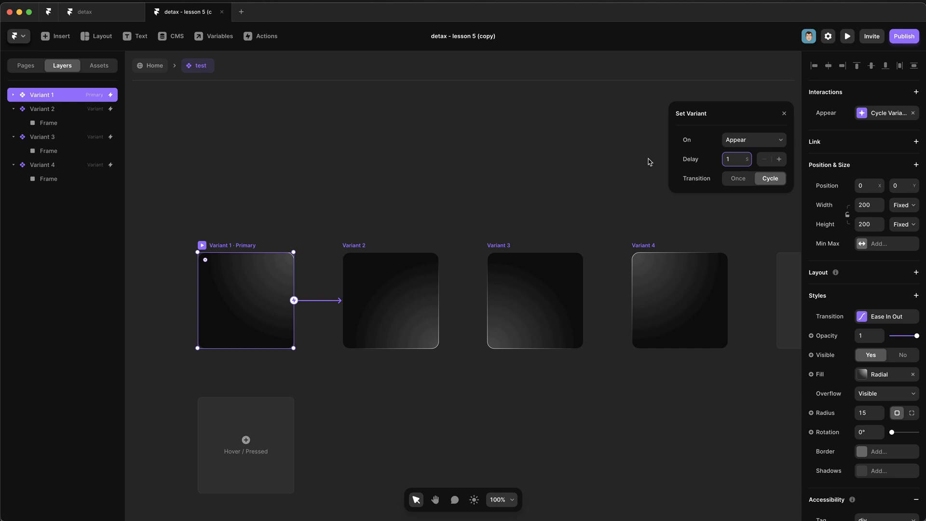
left_click(463, 193)
Check the cycle interactions on Variants 2 and 3.
left_click(362, 245)
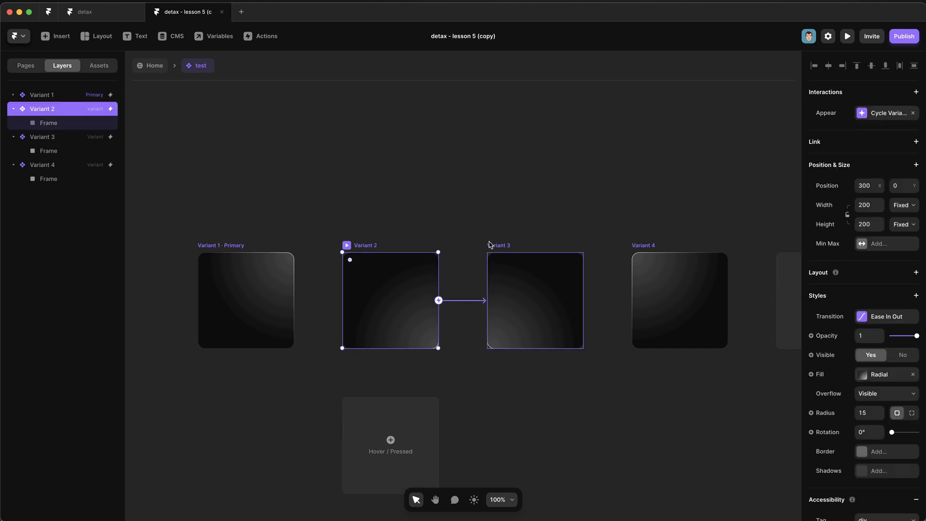
left_click(881, 115)
left_click(627, 183)
left_click(510, 245)
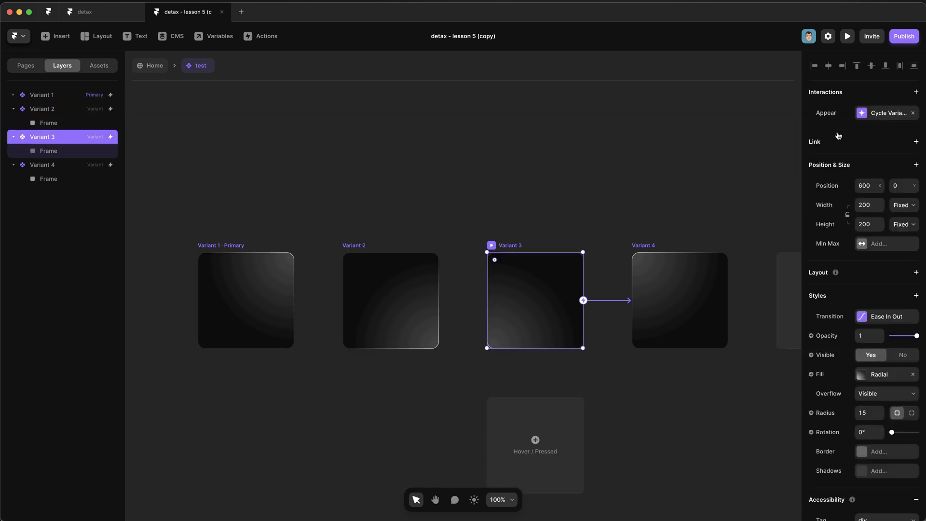
left_click(880, 114)
left_click(616, 196)
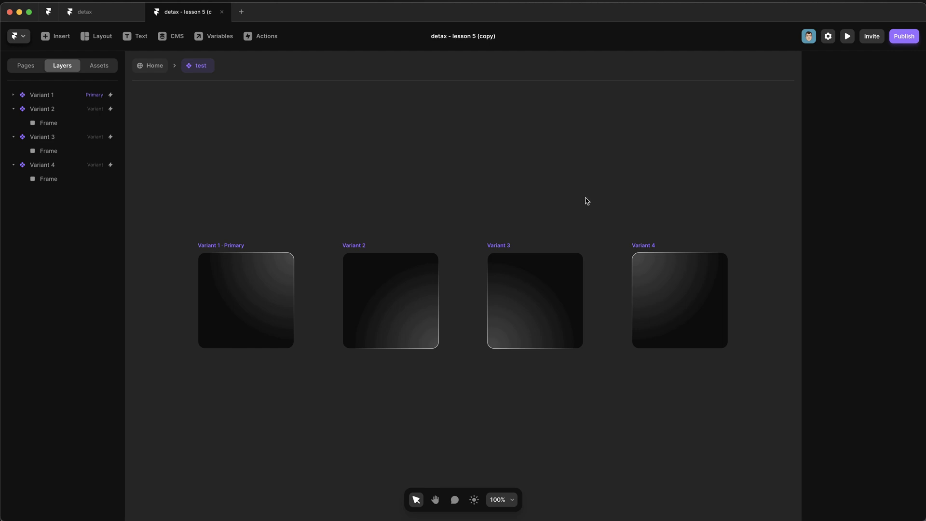
Preview the cycling glow animation, then review Variant 1's Appear Cycle Variant settings.
left_click(847, 37)
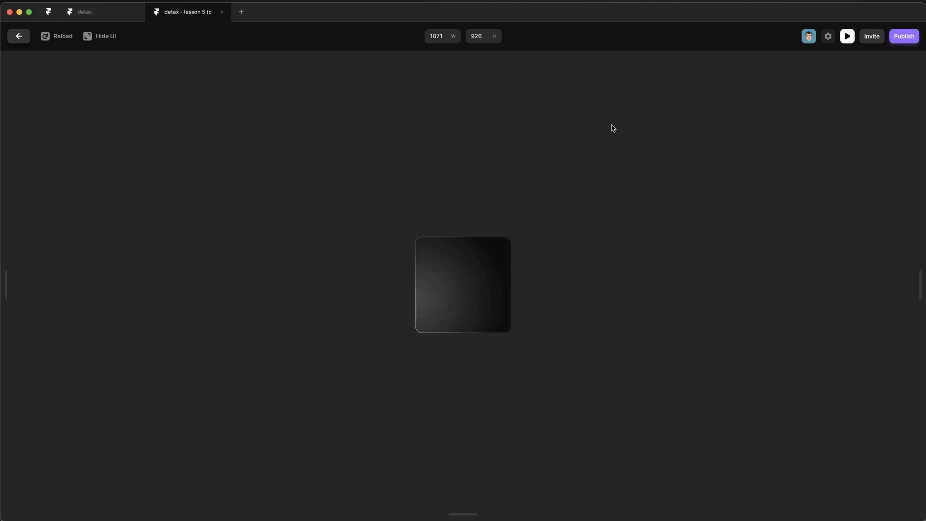
key("Escape")
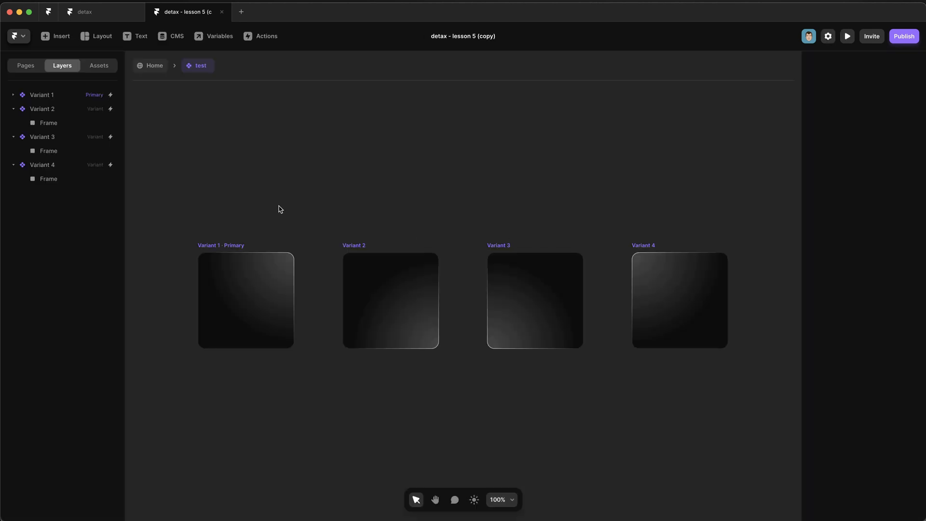
left_click(227, 247)
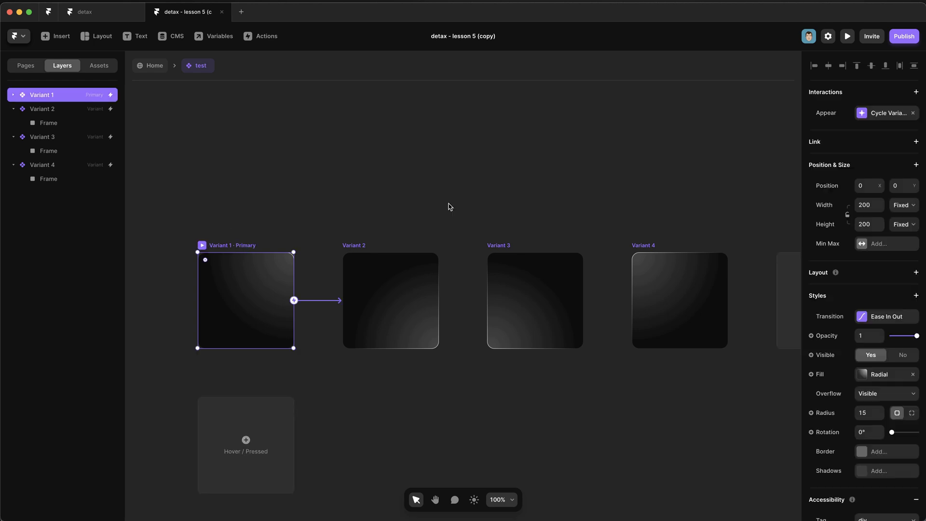
left_click(874, 115)
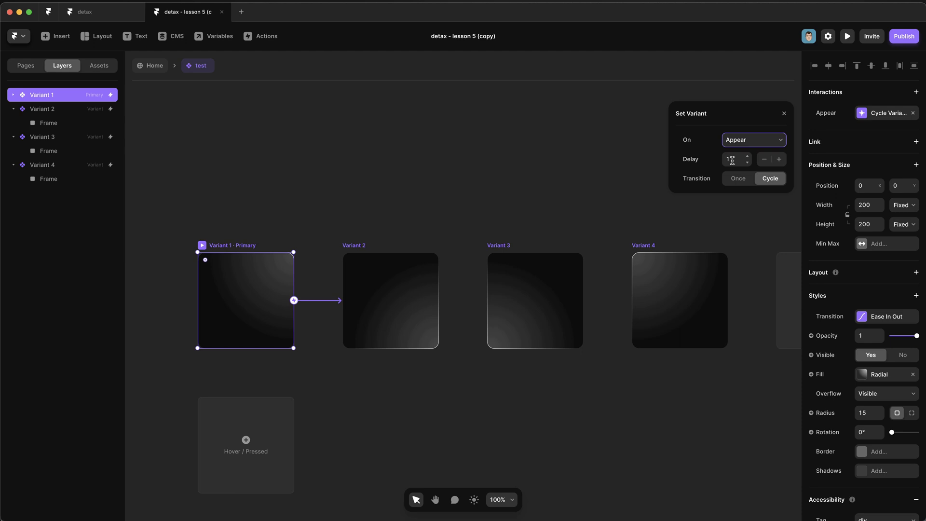
left_click(302, 236)
Add Variant 5, move it above Variant 1, and rename it 'Idle'.
left_click(627, 246)
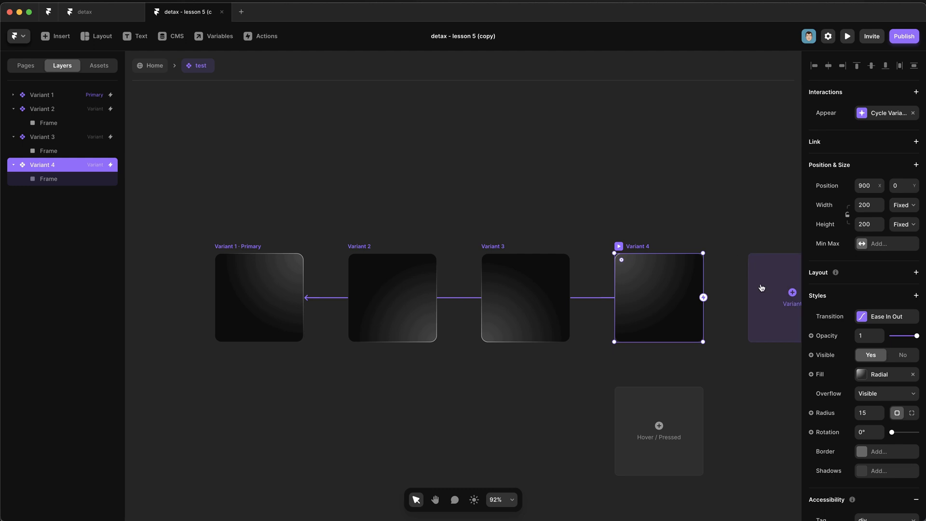
left_click(792, 292)
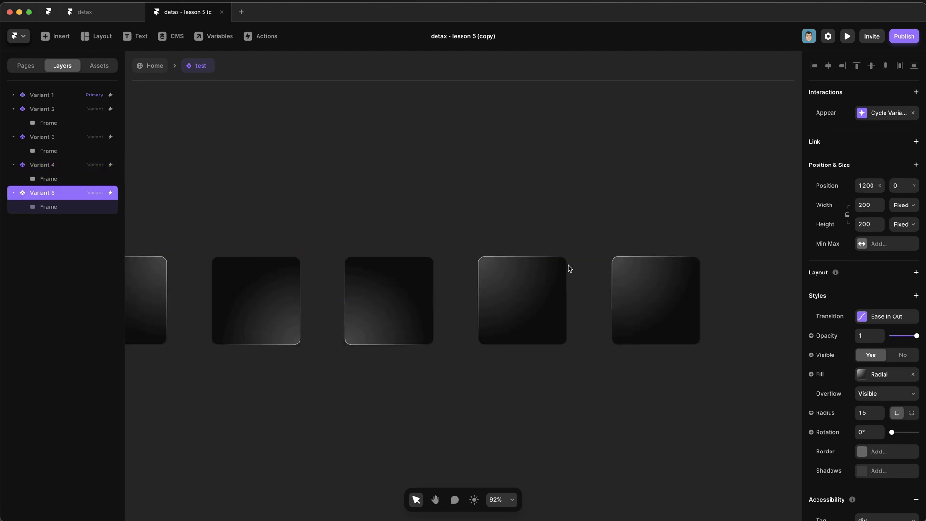
left_click(709, 251)
left_click_drag(709, 251, 178, 124)
key("super+r")
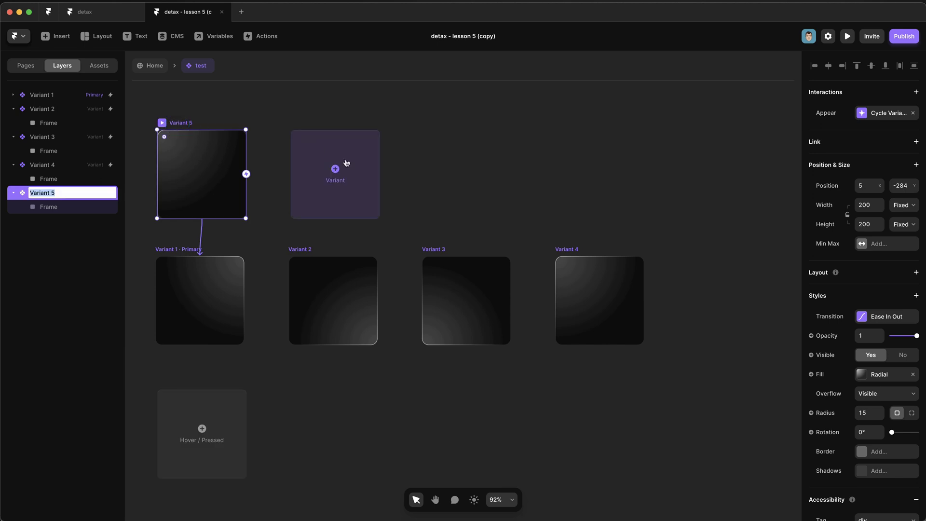
type("Idle")
key("Return")
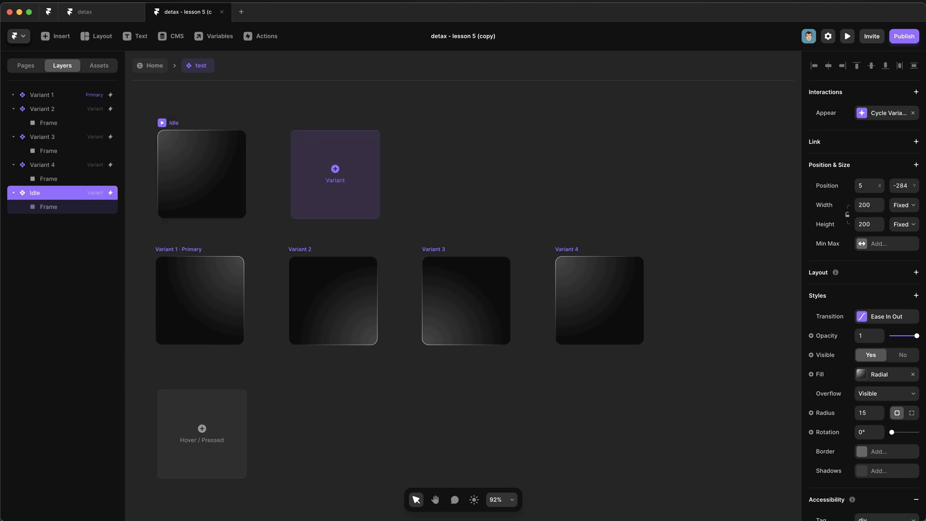
left_click(872, 114)
Set Idle's Appear transition to switch Once to Variant 1 with 0 delay.
left_click(739, 179)
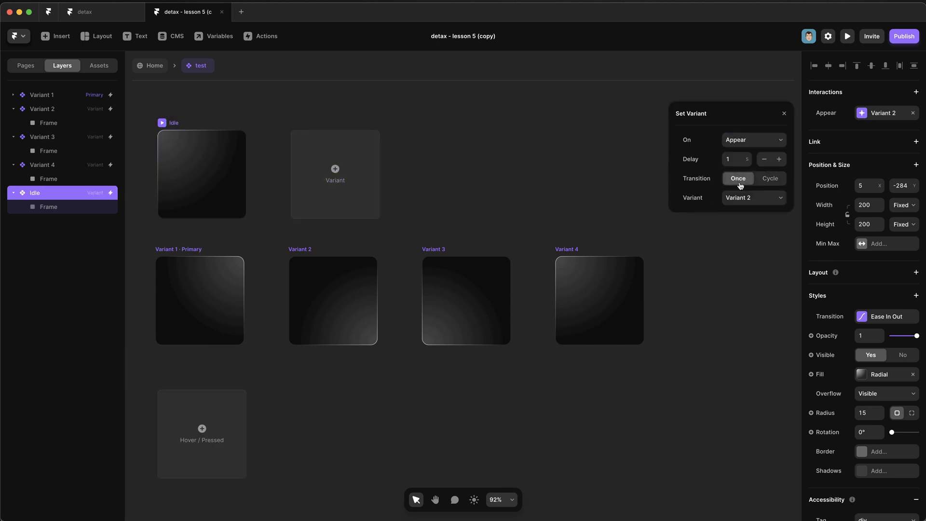
left_click(753, 197)
left_click(751, 191)
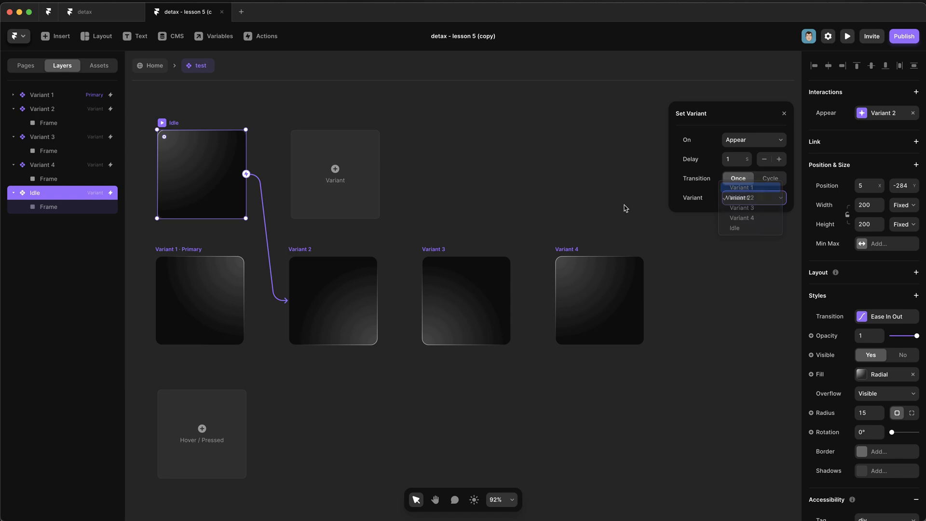
left_click(735, 158)
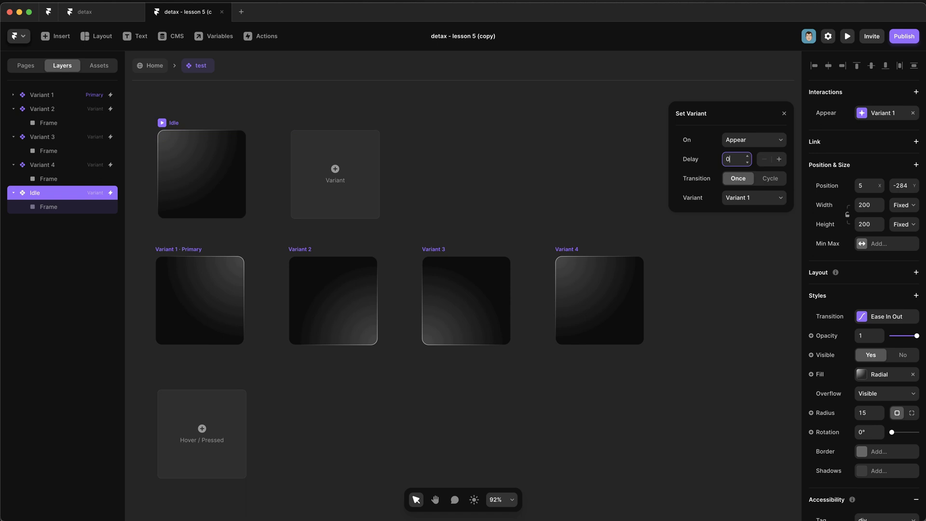
left_click(357, 203)
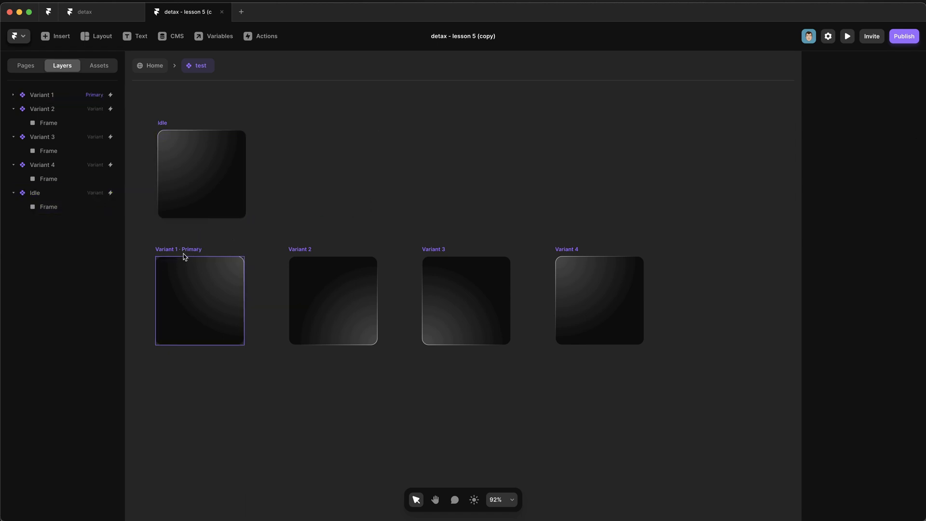
left_click(184, 255)
Chain Variant 1 to Variant 2 and Variant 2 to Variant 3 with once-only Appear transitions.
left_click(312, 250)
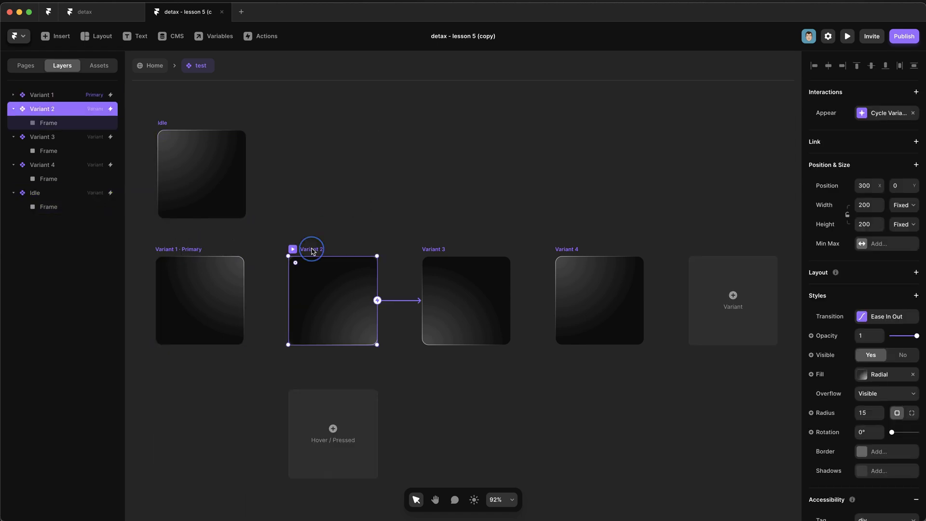
left_click(431, 249)
left_click(181, 251)
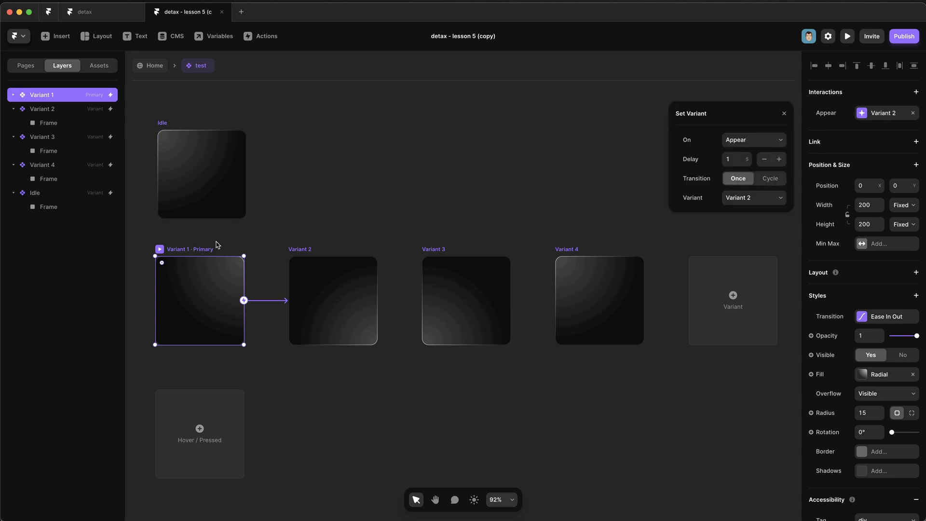
left_click(300, 253)
left_click(758, 202)
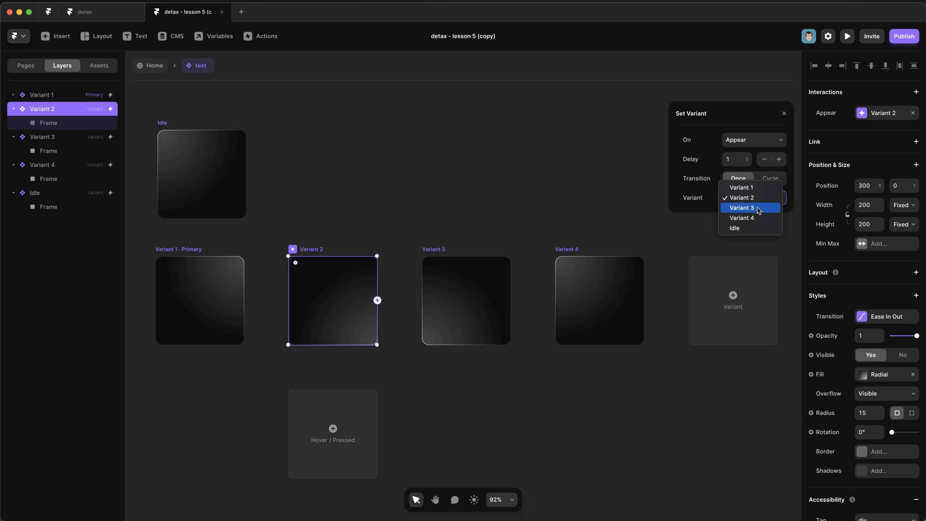
left_click(524, 240)
Point Variant 3 to Variant 4 and Variant 4 back to Variant 1.
left_click(444, 250)
left_click(762, 203)
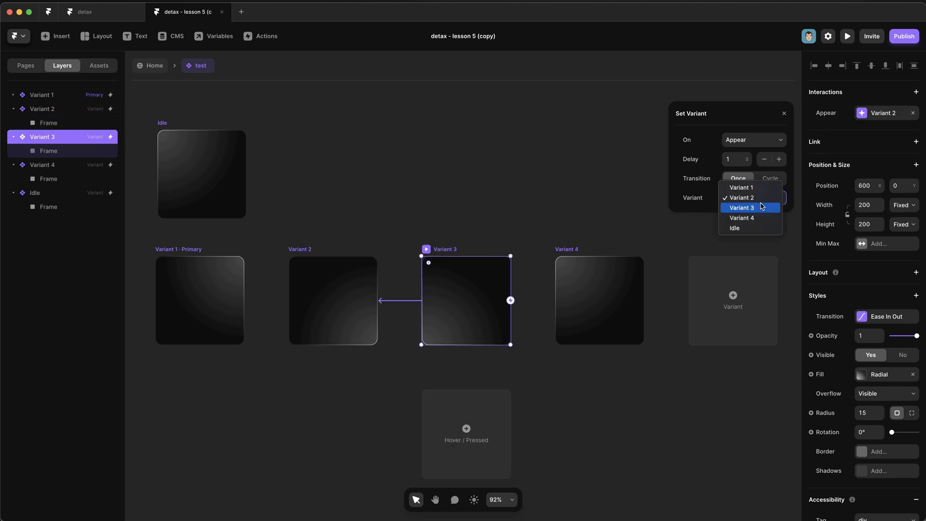
left_click(760, 219)
left_click(752, 198)
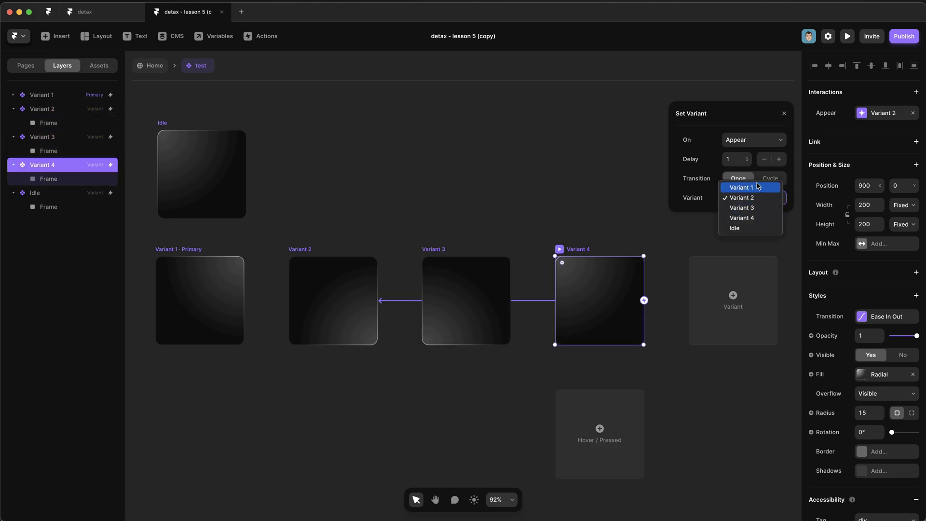
left_click(741, 187)
Preview the component starting from the Idle variant, then return to the canvas.
left_click(170, 123)
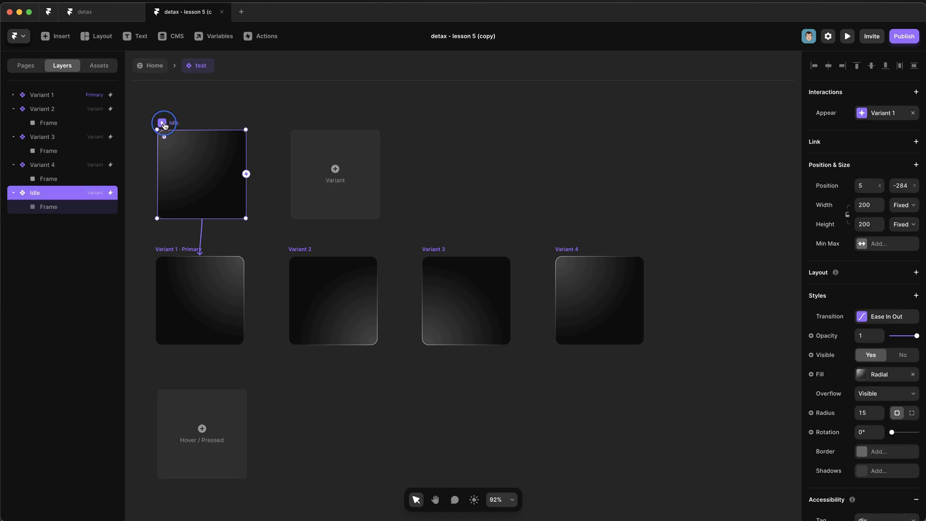
key("super+p")
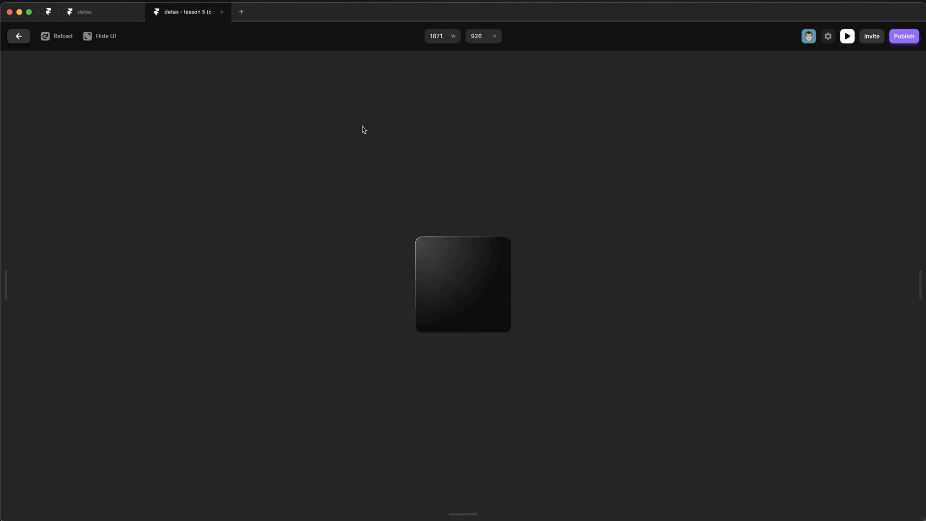
left_click(18, 37)
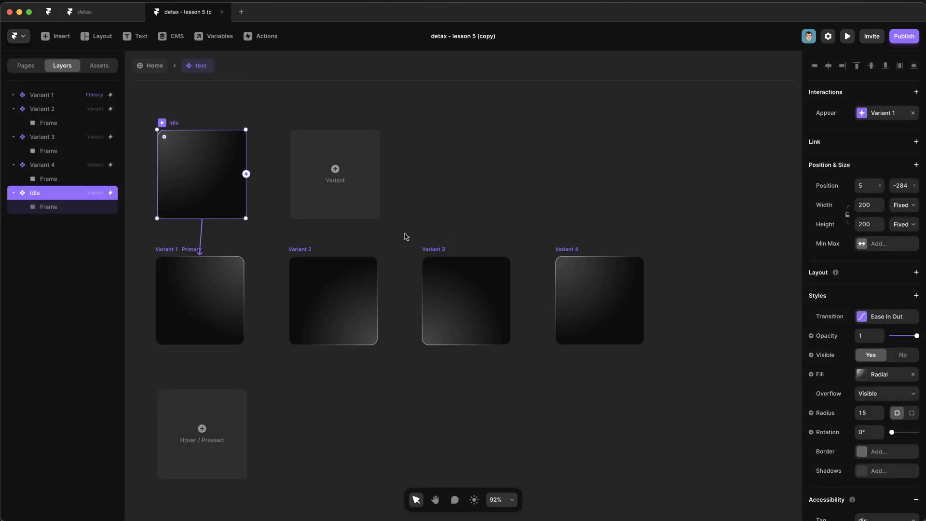
Give Variants 1–4 a Linear transition ease.
left_click(165, 249)
left_click(304, 248, "shift")
left_click(432, 246, "shift")
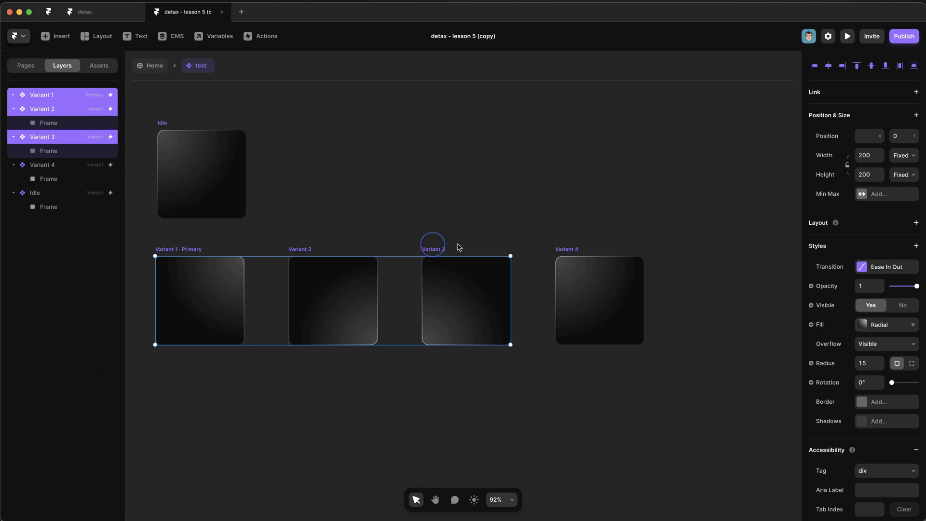
left_click(559, 249, "shift")
left_click(870, 268)
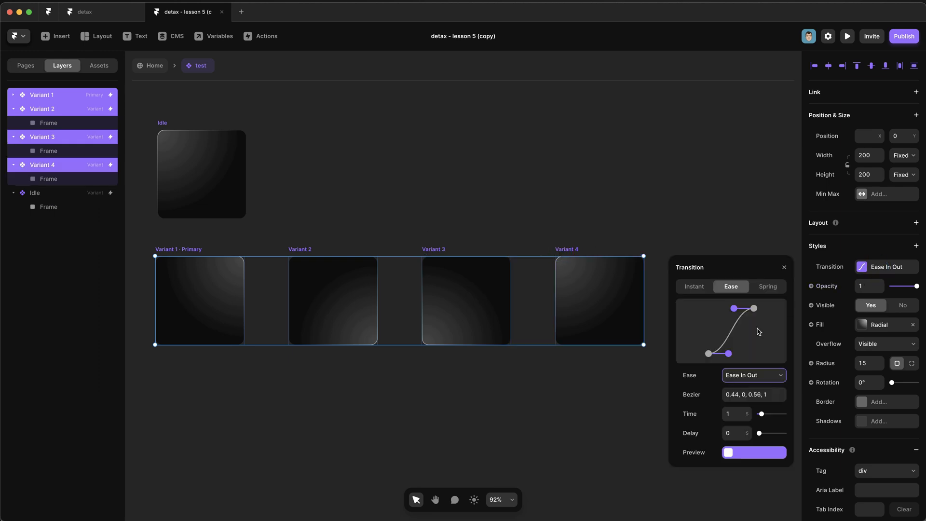
left_click(782, 376)
left_click(754, 358)
left_click(211, 292)
Raise the inner frame's opacity to 1 and preview the component.
left_click(211, 292)
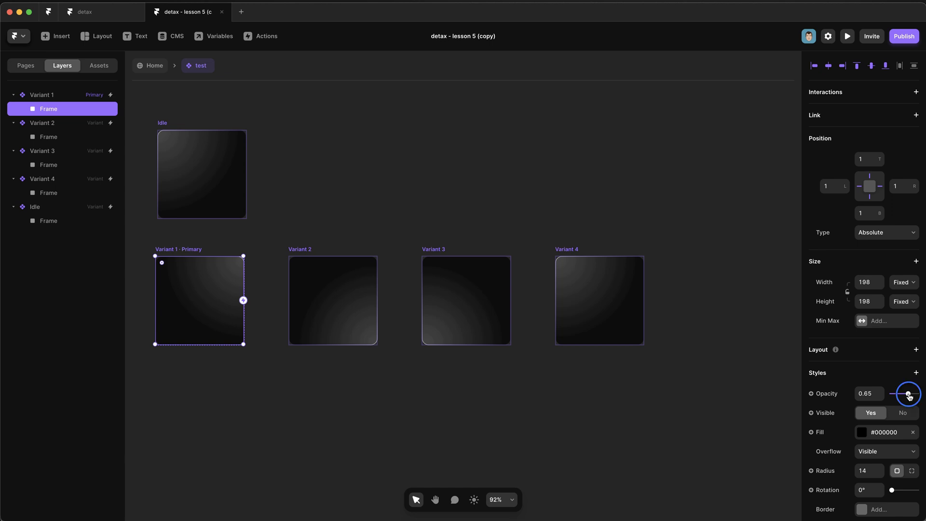
left_click_drag(909, 395, 918, 393)
key("super+p")
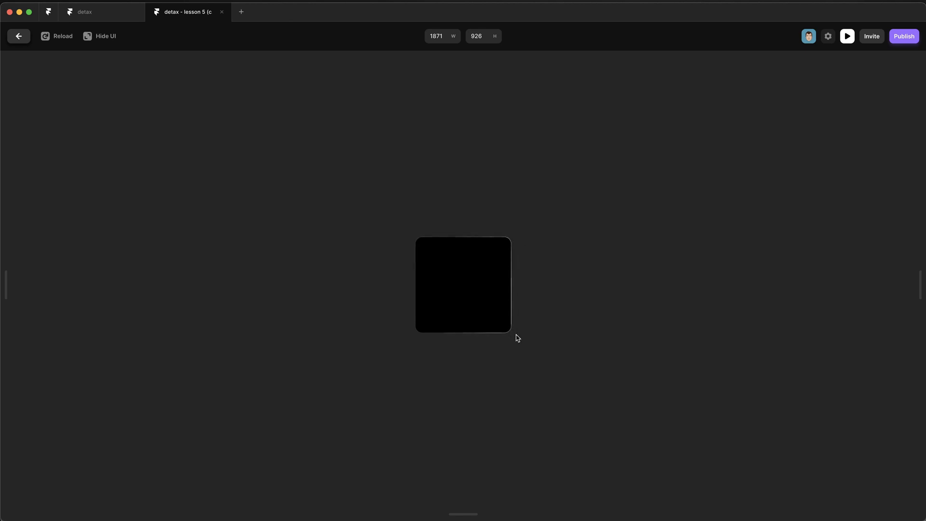
key("Escape")
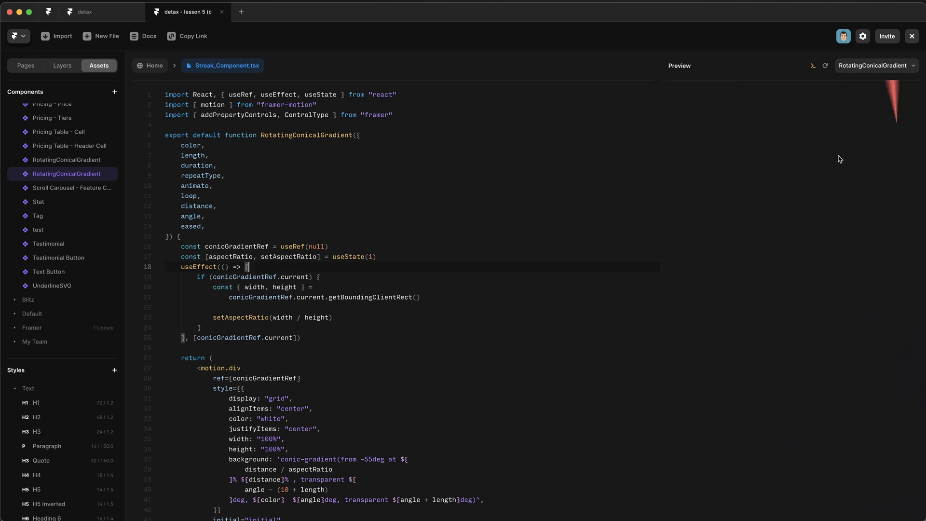
Delete Variants 2–4 and Idle, then switch Variant 1's radial fill to solid black.
left_click(55, 231)
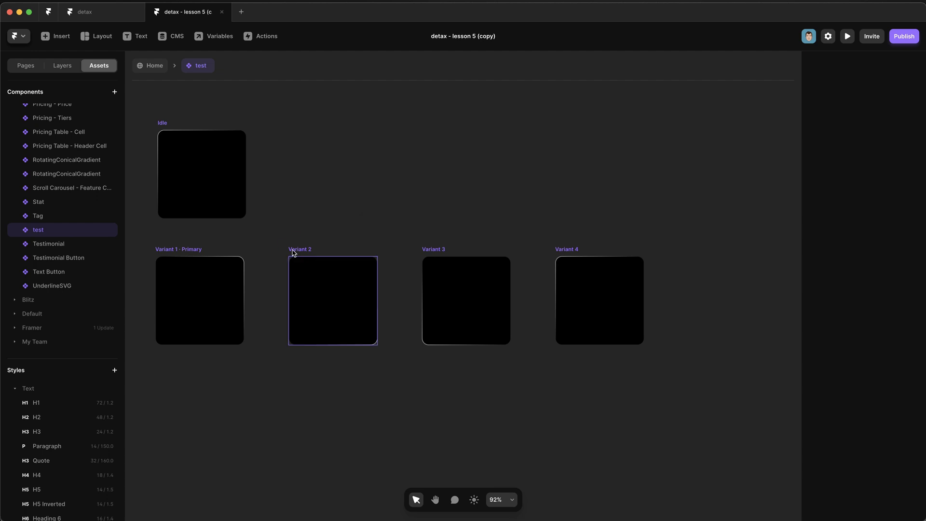
left_click(292, 251)
left_click(436, 249, "shift")
left_click(578, 250, "shift")
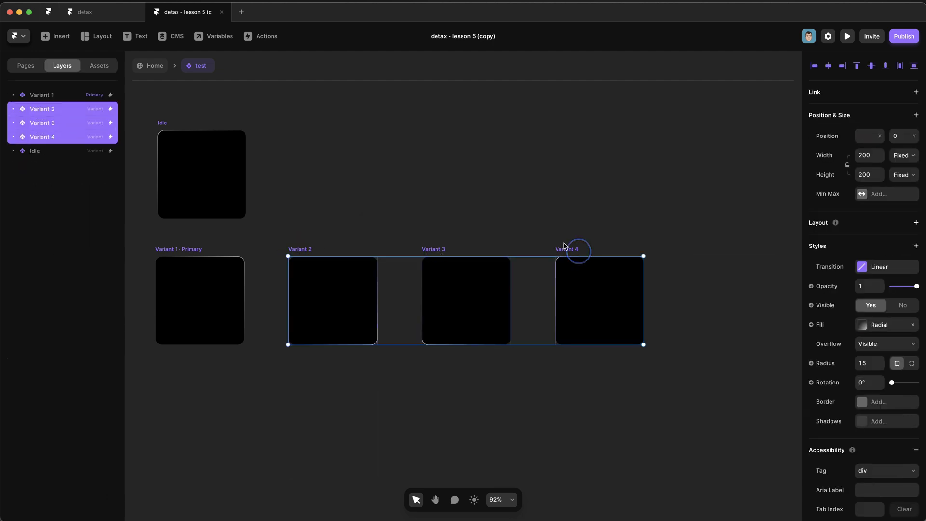
left_click(159, 123, "shift")
key("Delete")
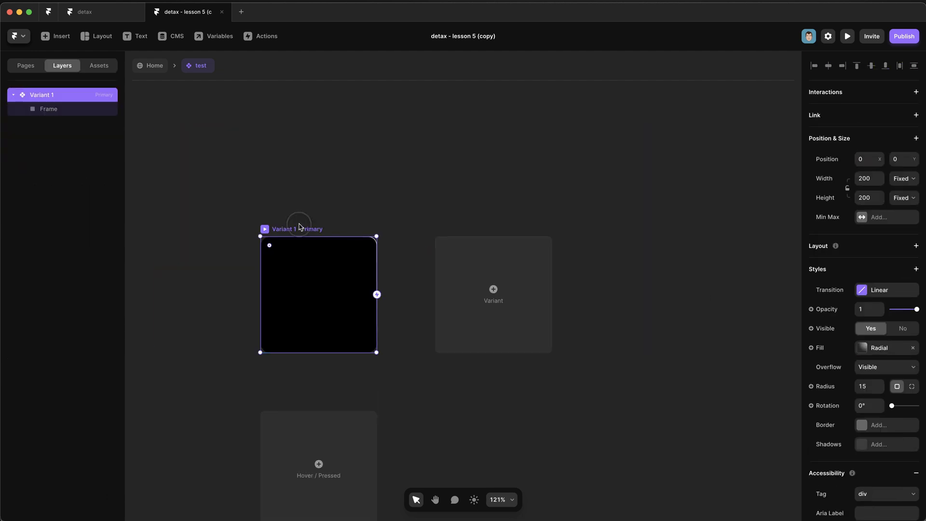
left_click(881, 351)
left_click(690, 229)
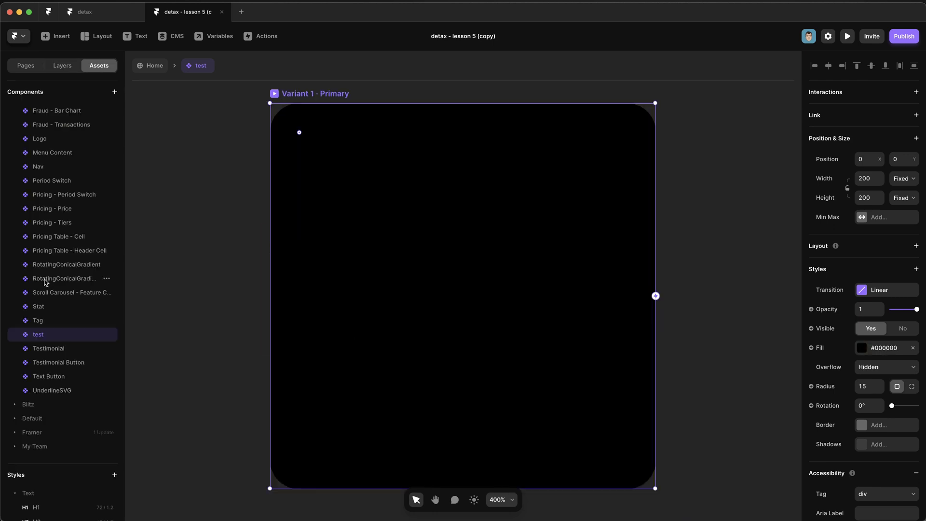
Place RotatingConicalGradient in Variant 1 at Relative 100% size with all offsets 0.
left_click_drag(45, 282, 363, 245)
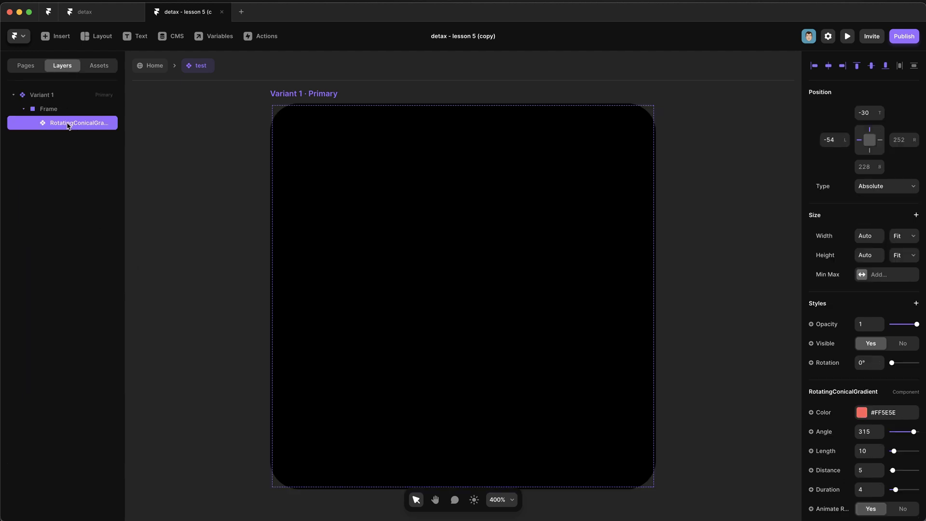
left_click_drag(68, 126, 60, 104)
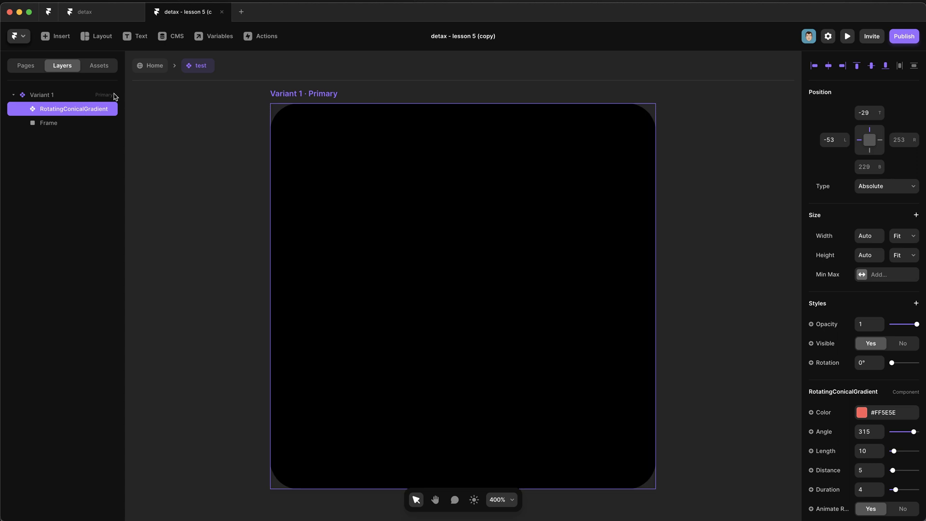
left_click(915, 236)
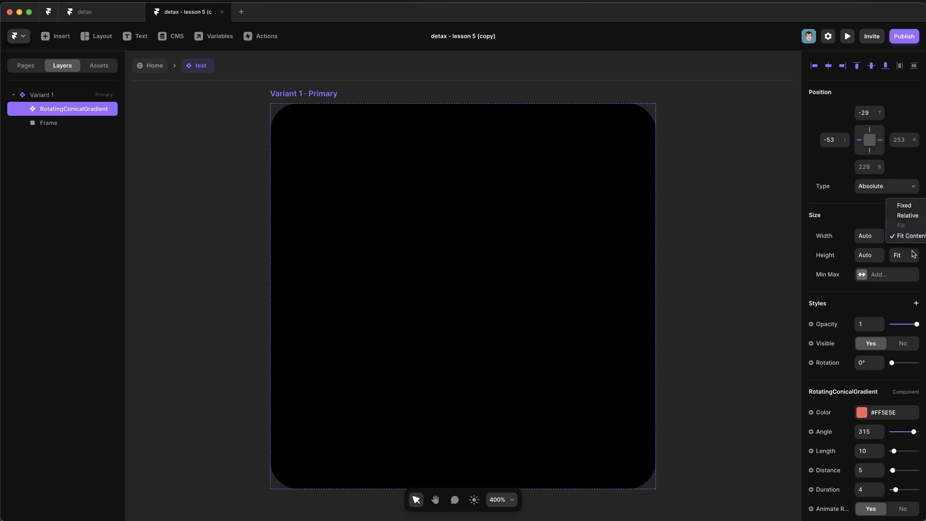
left_click(905, 217)
type("100")
left_click(844, 139)
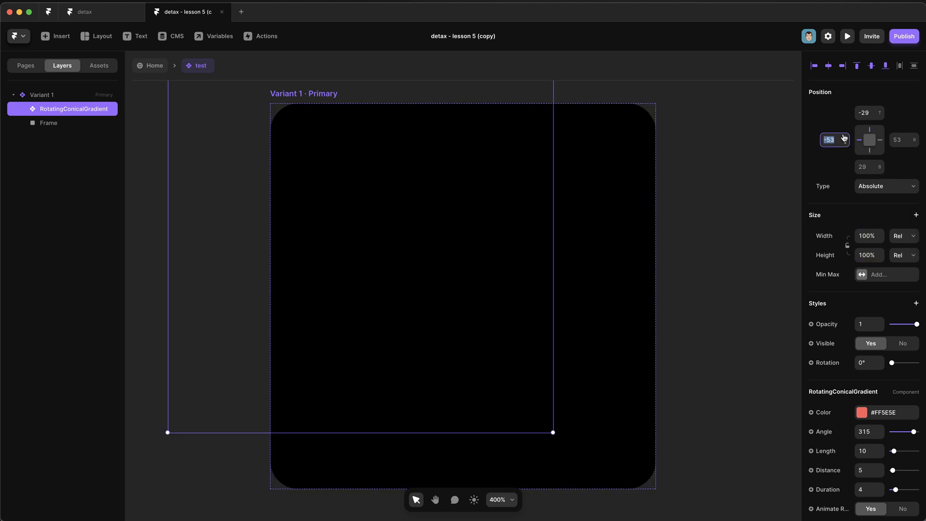
left_click(868, 112)
type("0")
key("Return")
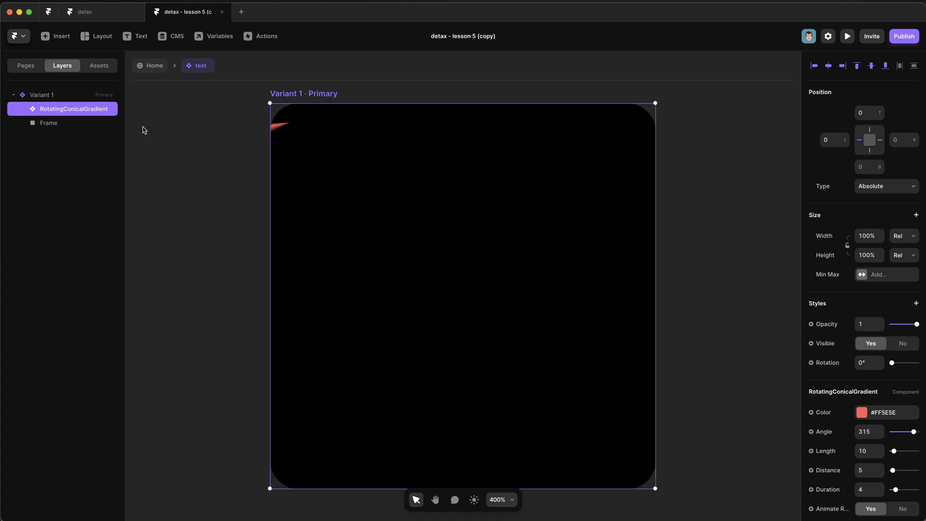
Move Frame above the gradient and lower its opacity to reveal the streak.
left_click(49, 123)
mouse_move(80, 130)
left_mouse_down()
mouse_move(64, 107)
mouse_move(80, 105)
left_mouse_up()
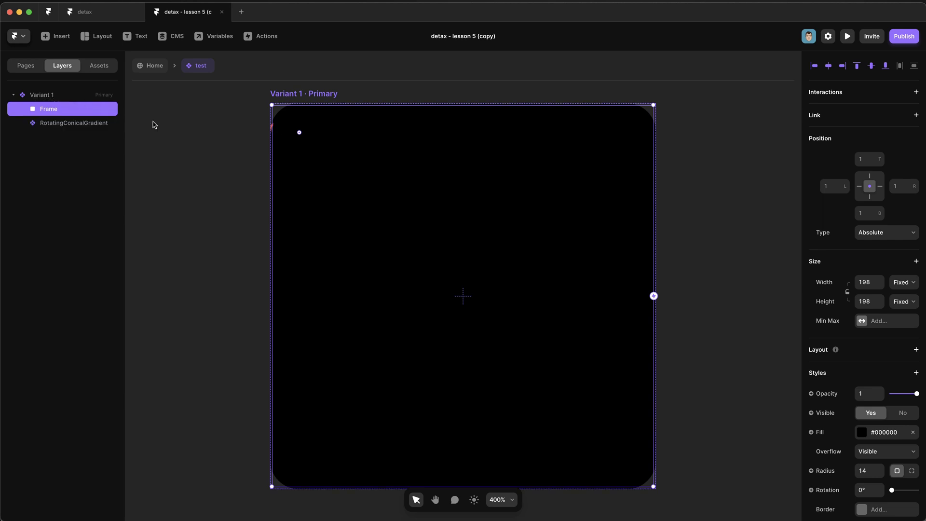
left_click_drag(906, 395, 901, 393)
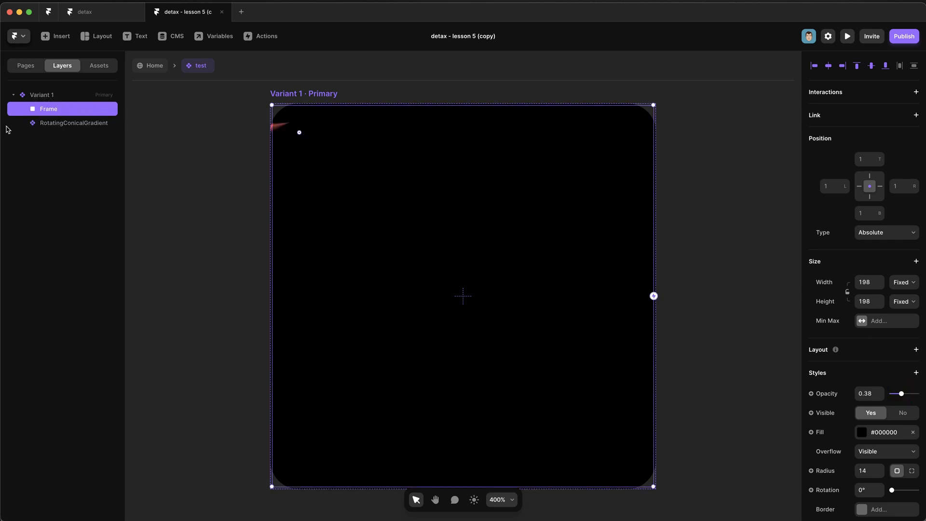
left_click(53, 124)
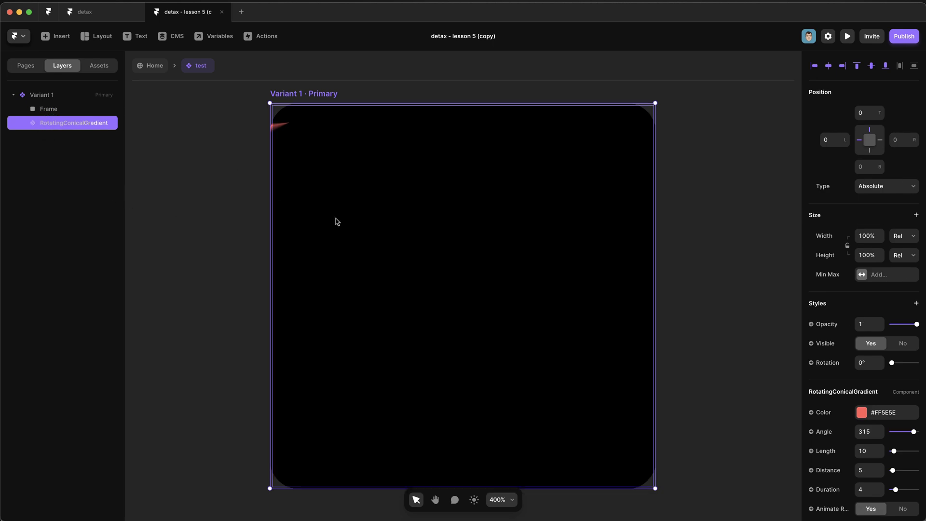
Set streak distance 18, length 42, colour white #FAFAFA, and restore Frame opacity to 1.
scroll(835, 362, "down", 3)
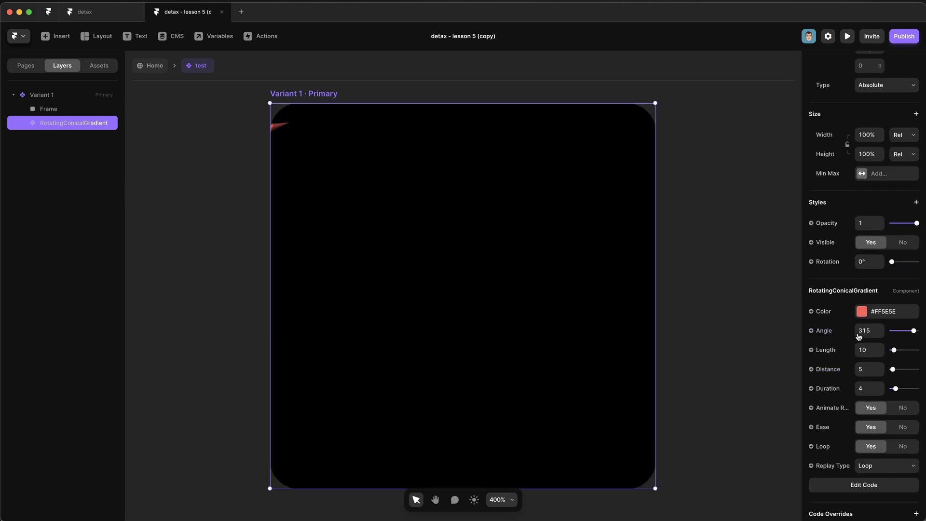
scroll(885, 460, "up", 3)
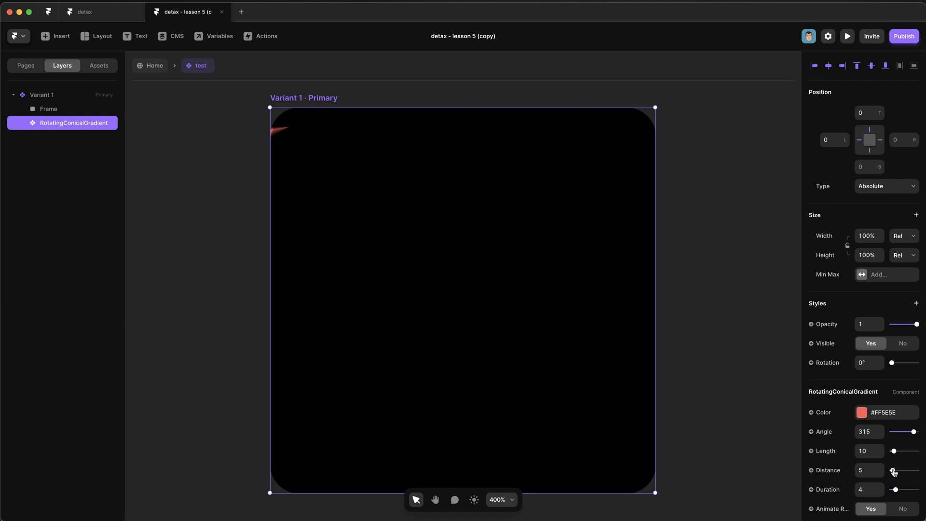
left_click_drag(894, 471, 902, 454)
left_click(884, 420)
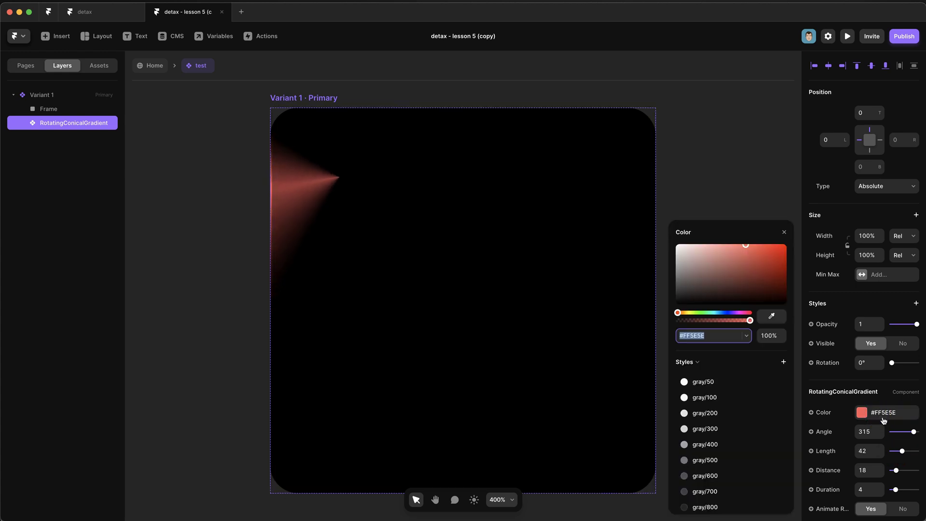
left_click_drag(724, 256, 657, 246)
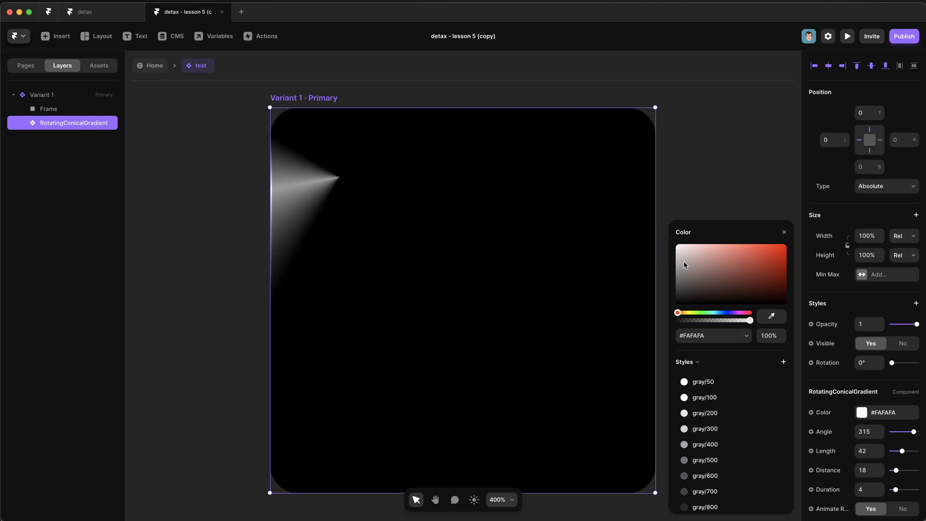
left_click(868, 490)
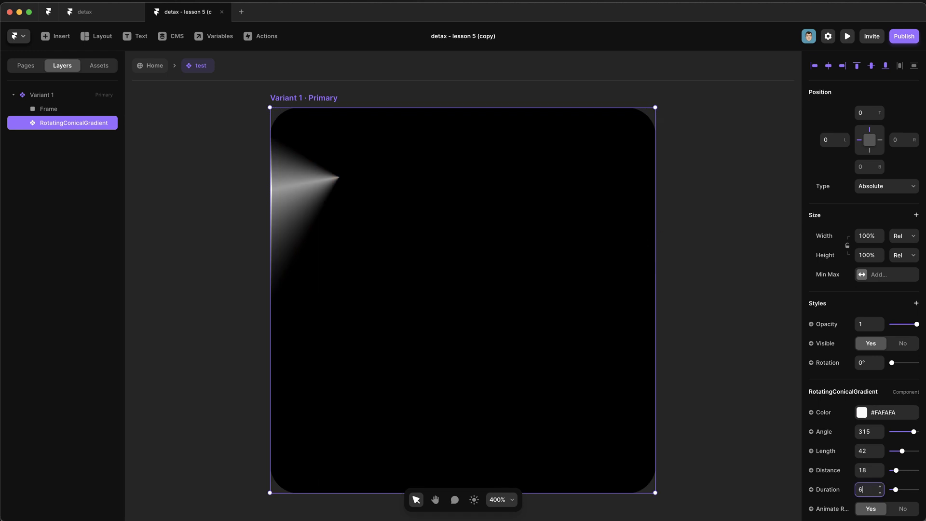
left_click(298, 223)
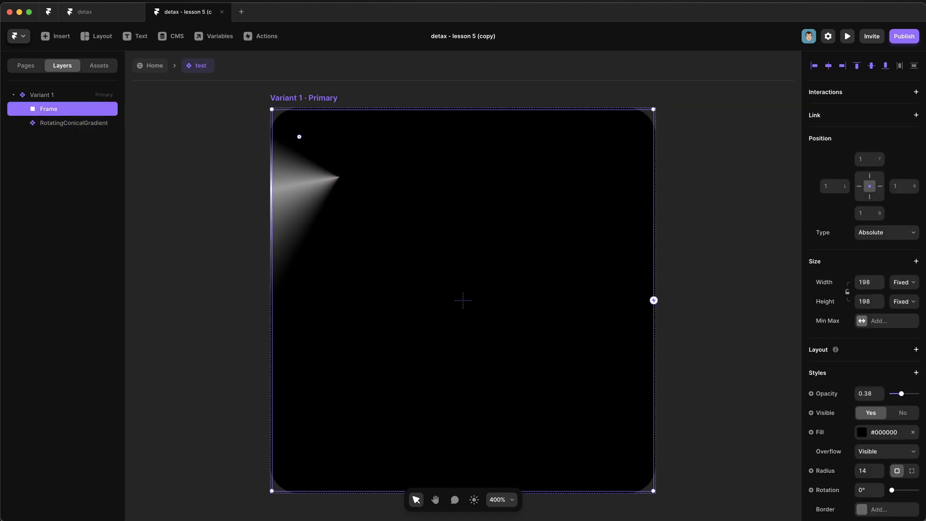
left_click_drag(902, 396, 919, 394)
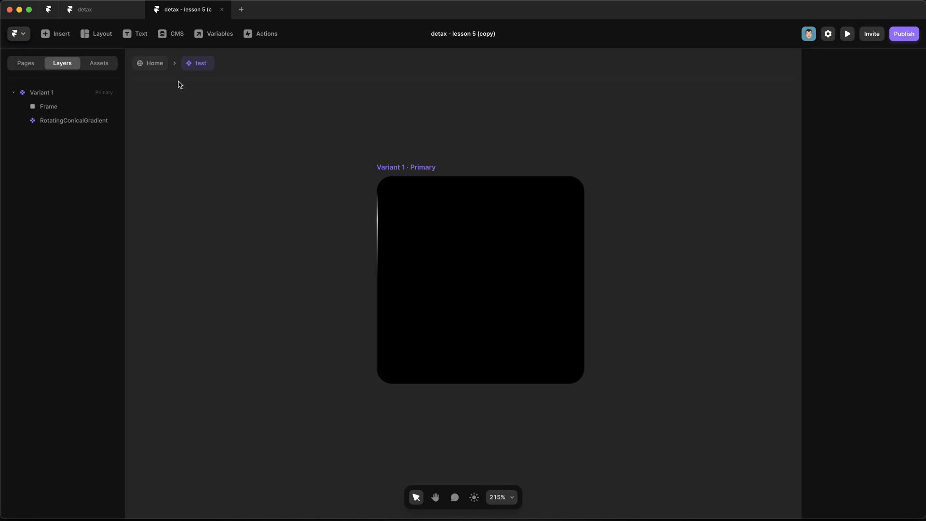
On the Home page, inspect the RotatingConicalGradient inside the logo wall's Columns container.
left_click(155, 64)
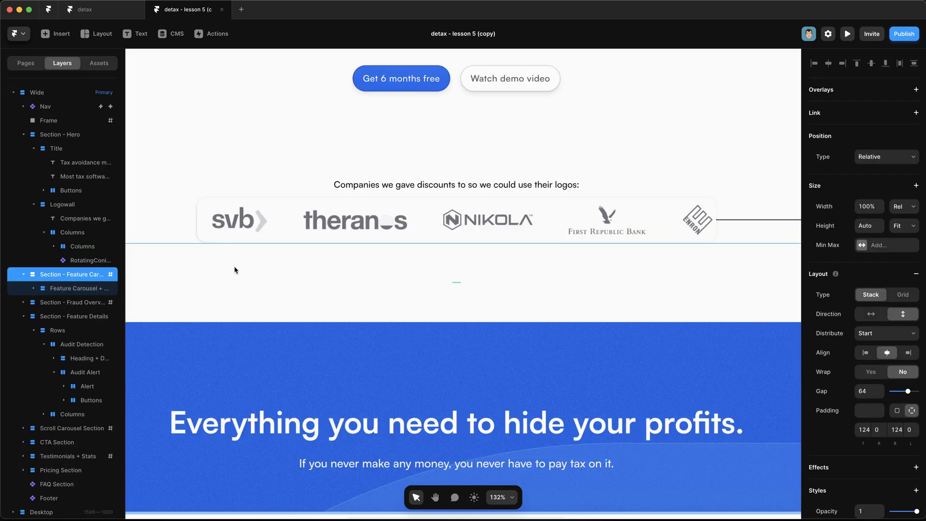
left_click(587, 226)
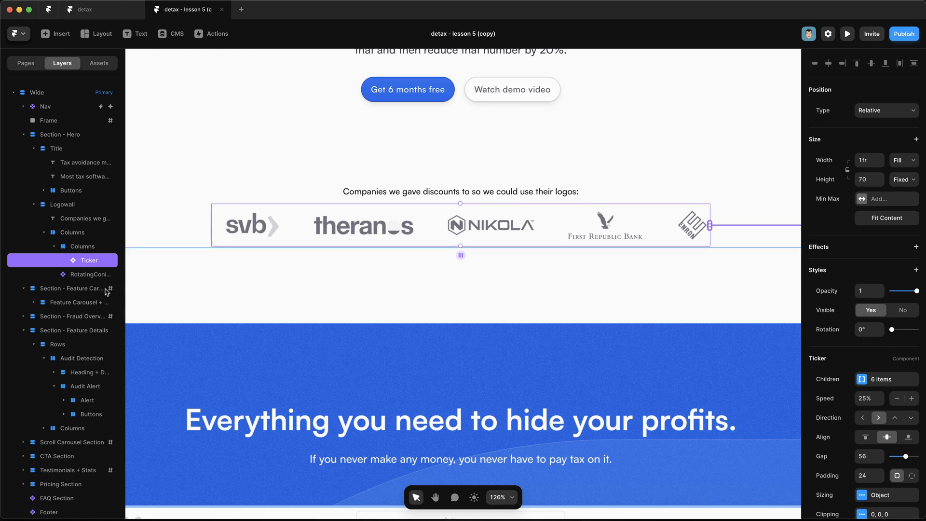
left_click(54, 247)
left_click(74, 234)
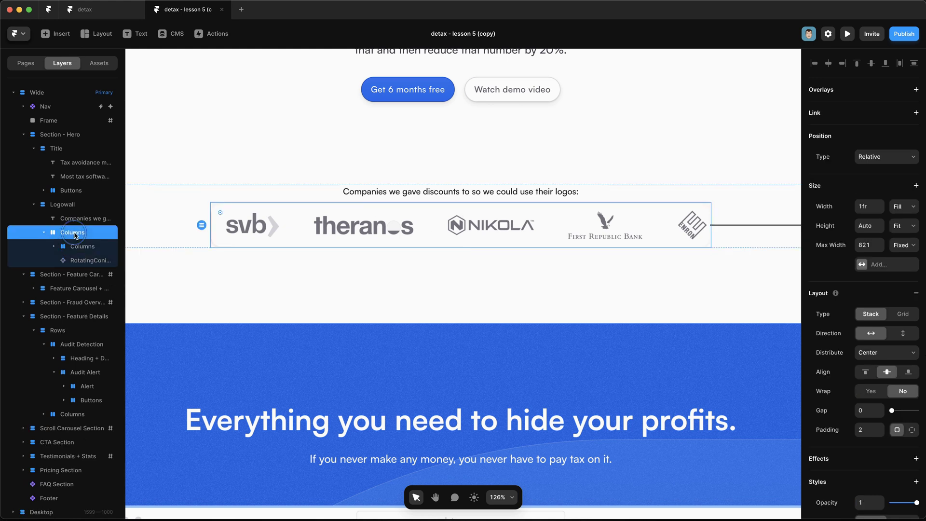
left_click(90, 261)
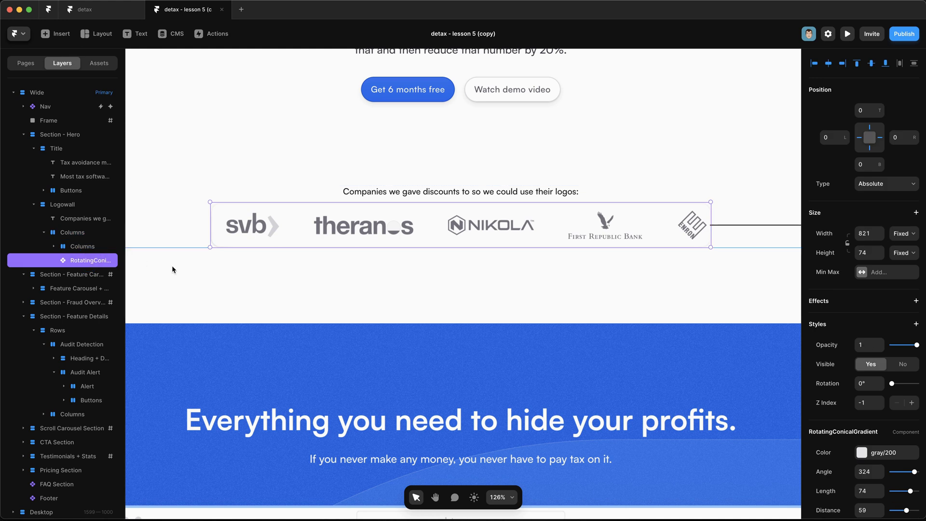
key("Escape")
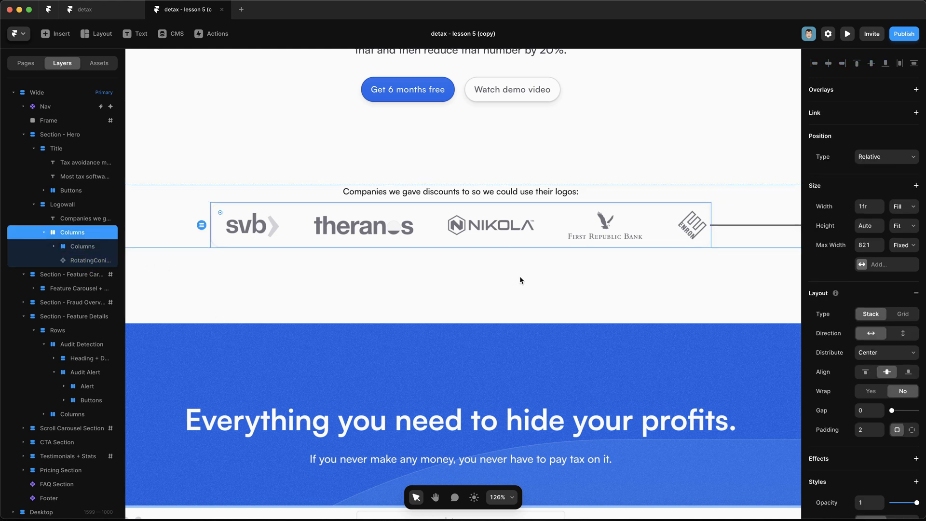
Preview the live site, scroll to the logo wall, and close the preview.
left_click(849, 34)
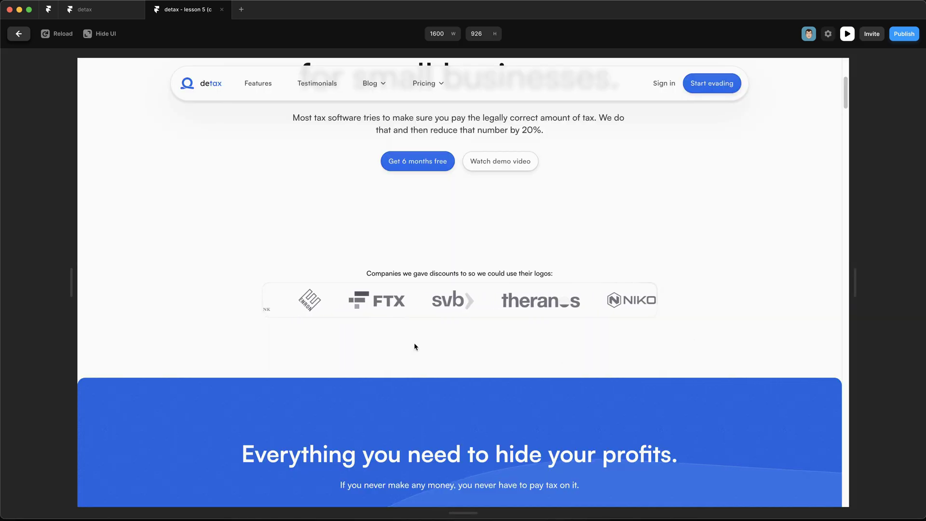
scroll(224, 432, "down", 15)
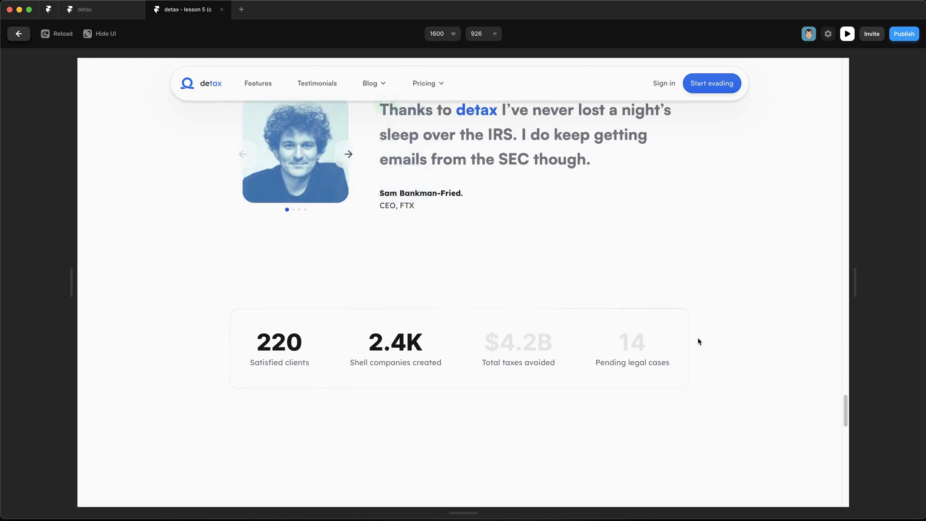
key("Escape")
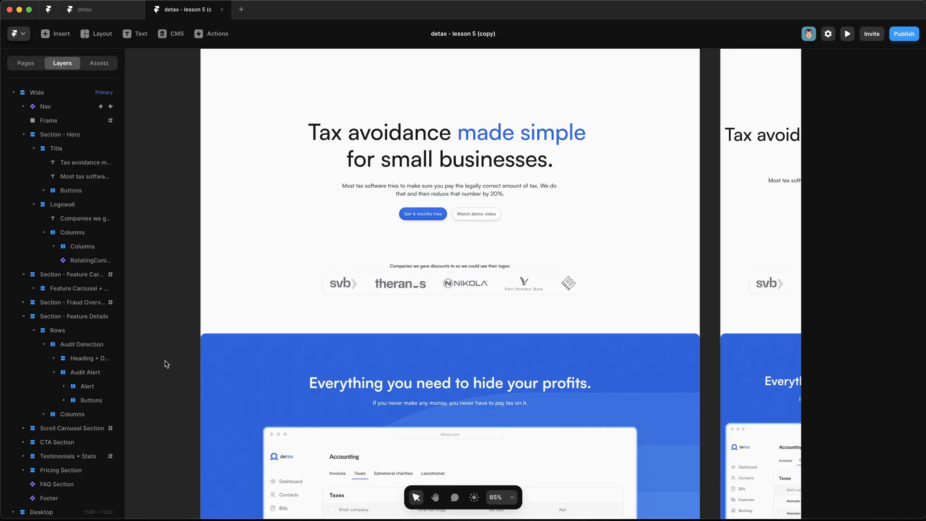